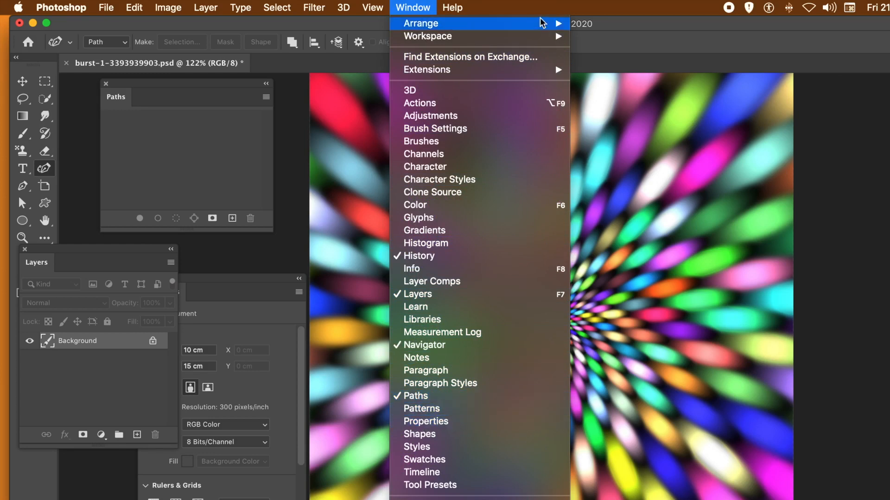
# - Add a Reveal All vector mask to the Background layer
pyautogui.click(611, 23)
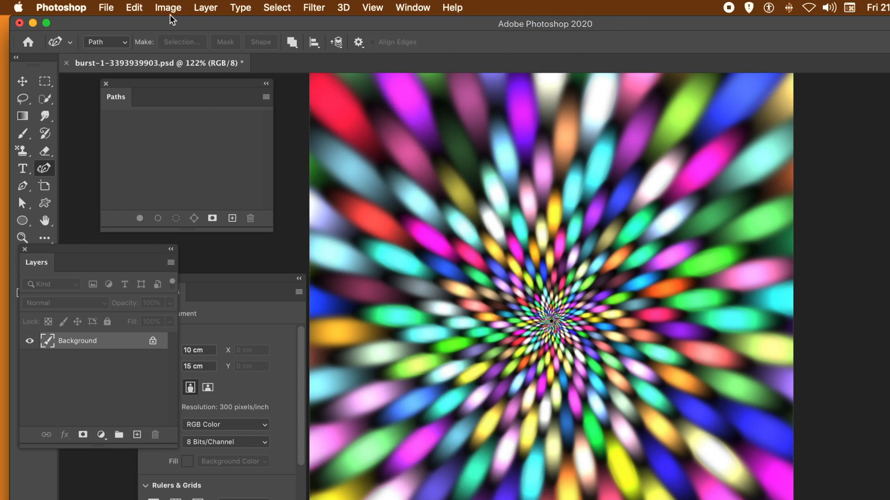
pyautogui.click(205, 8)
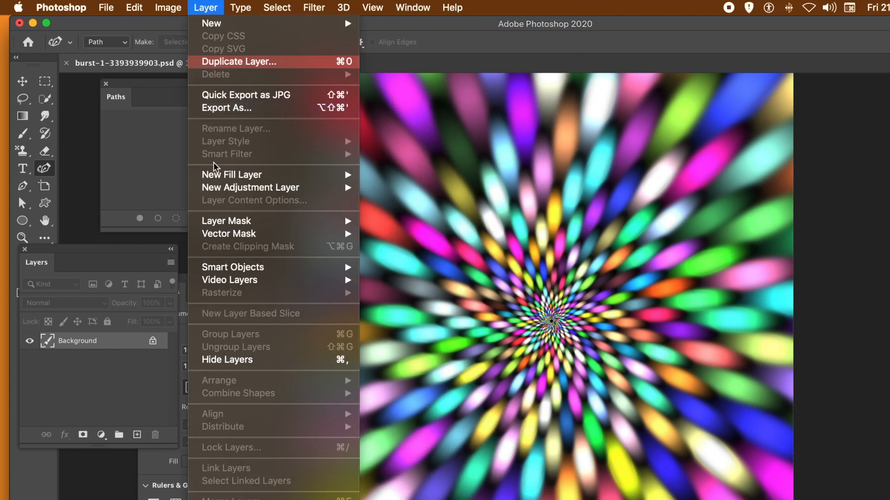
pyautogui.moveTo(221, 235)
pyautogui.moveTo(294, 224)
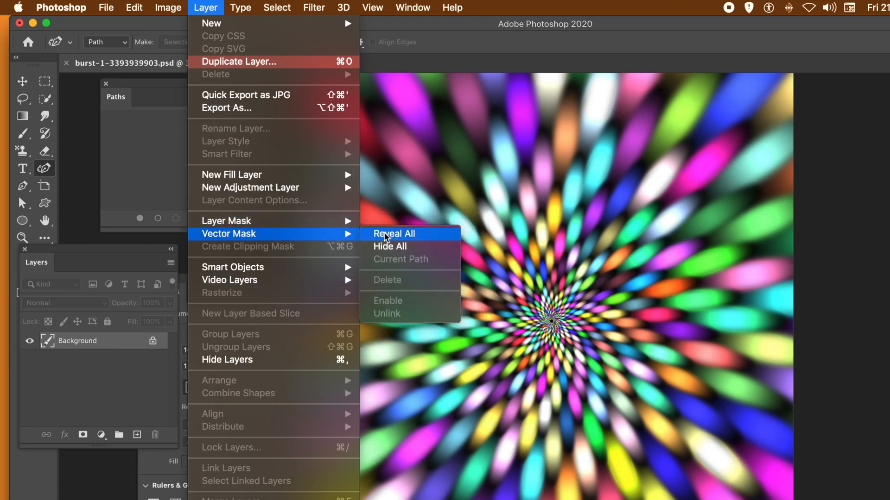
pyautogui.click(383, 233)
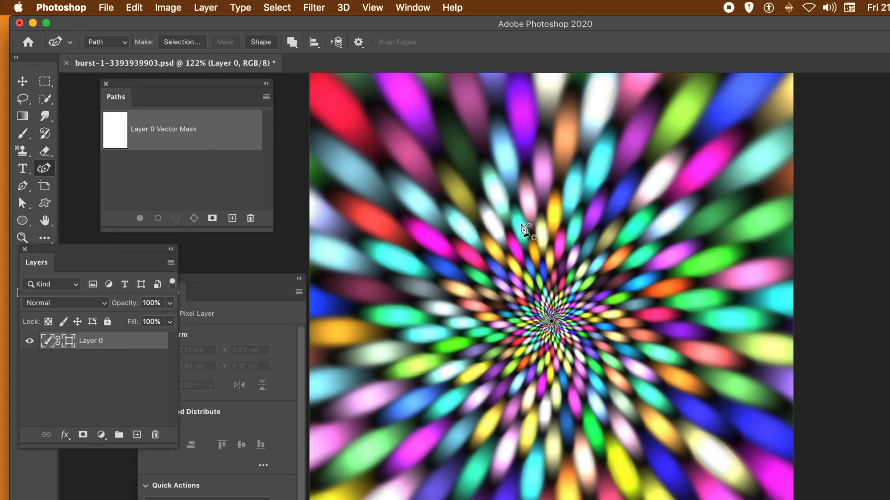
# - Draw a closed curved shape about 3.97 by 3.44 cm around the burst centre on the mask and pull its two upper anchor points outward
pyautogui.moveTo(521, 223)
pyautogui.mouseDown()
pyautogui.moveTo(465, 252)
pyautogui.moveTo(454, 302)
pyautogui.moveTo(460, 332)
pyautogui.moveTo(570, 387)
pyautogui.moveTo(610, 363)
pyautogui.moveTo(642, 305)
pyautogui.moveTo(582, 244)
pyautogui.moveTo(548, 224)
pyautogui.moveTo(523, 225)
pyautogui.mouseUp()
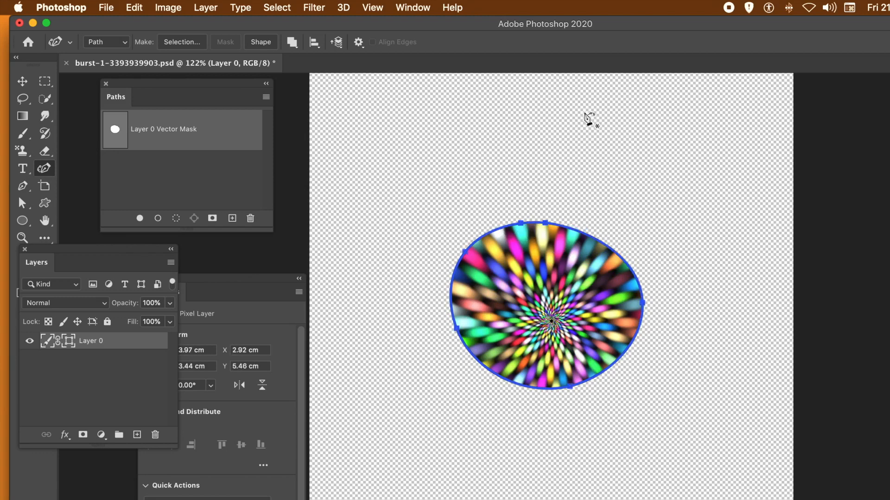
pyautogui.moveTo(520, 225); pyautogui.dragTo(492, 151)
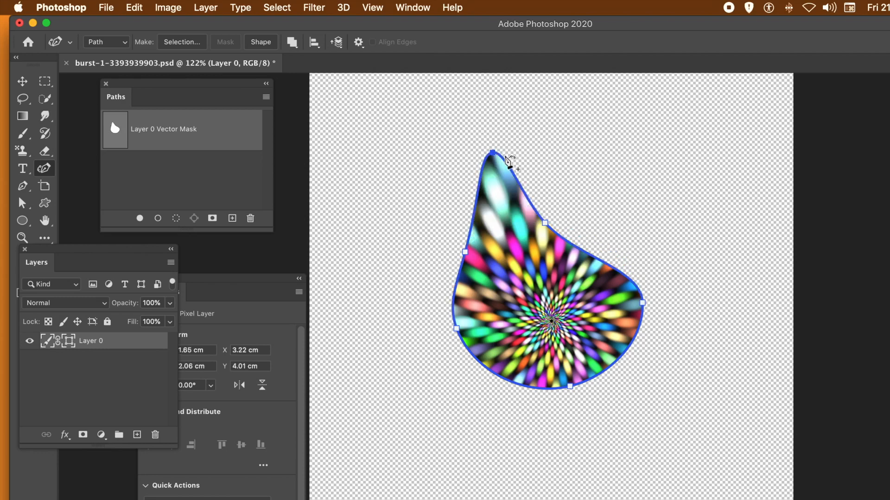
pyautogui.moveTo(545, 223); pyautogui.dragTo(591, 203)
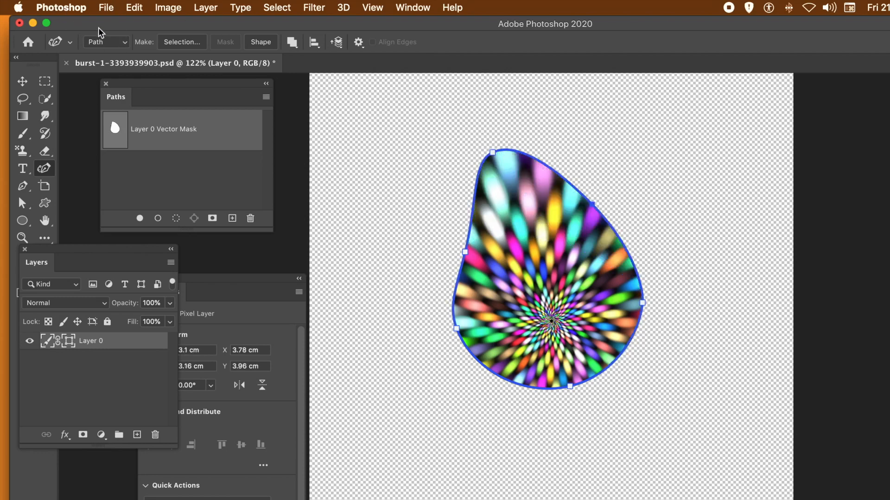
# - Set the mask path to Subtract Front Shape and move its two left-hand anchor points to form a crescent
pyautogui.click(292, 46)
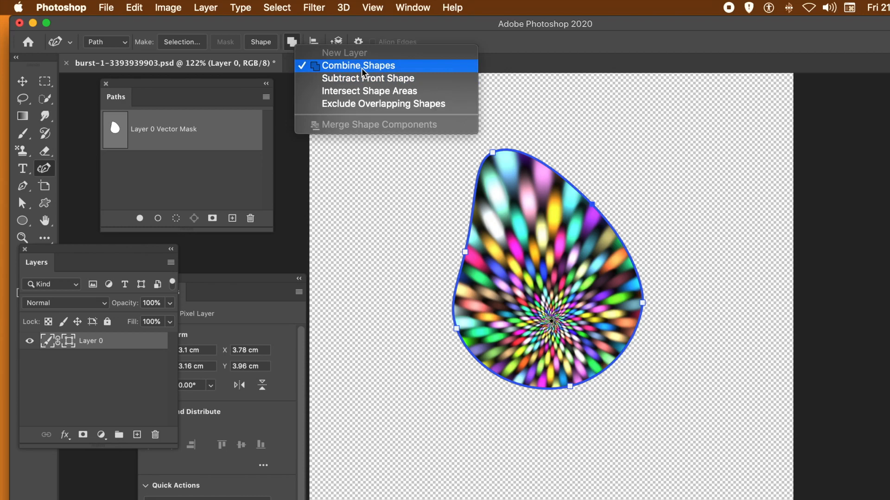
pyautogui.click(370, 78)
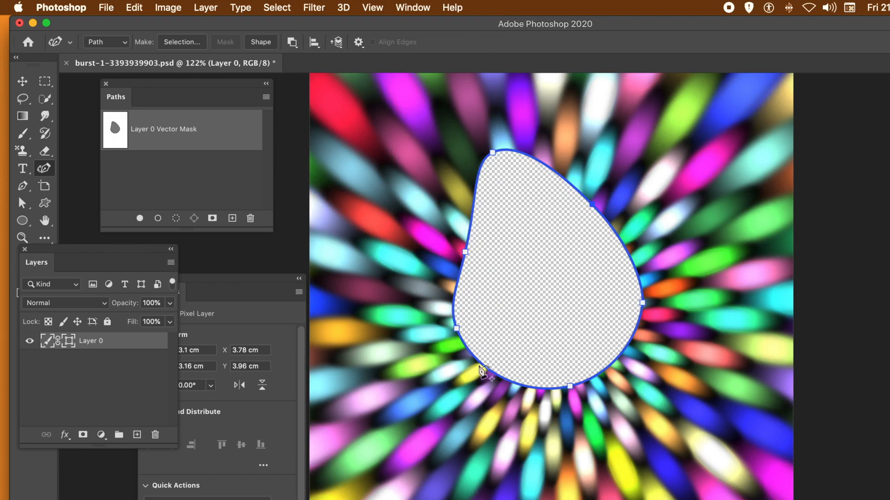
pyautogui.moveTo(457, 330); pyautogui.dragTo(387, 340)
pyautogui.moveTo(465, 253); pyautogui.dragTo(547, 281)
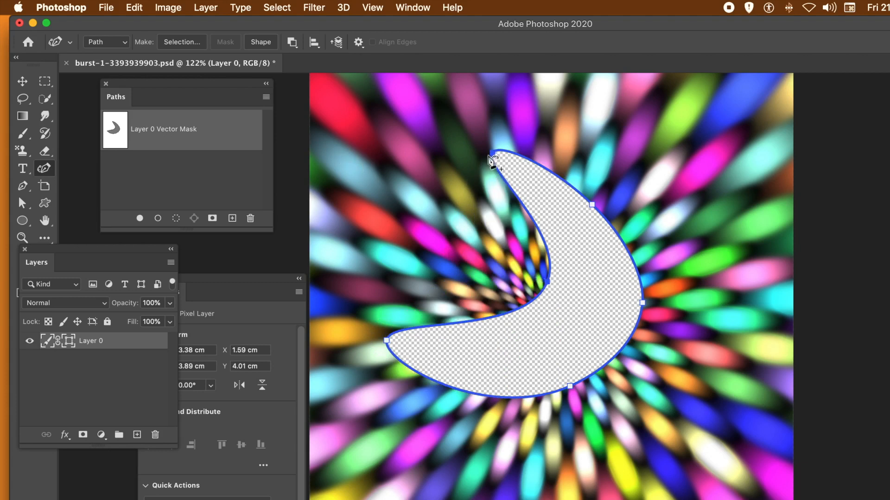
# - Draw a subtracted oval about 2.29 by 1.98 cm on the mask, inside the crescent's hollow
pyautogui.click(442, 188)
pyautogui.moveTo(481, 244); pyautogui.dragTo(480, 260)
pyautogui.click(414, 278)
pyautogui.moveTo(373, 218); pyautogui.dragTo(383, 224)
pyautogui.click(441, 187)
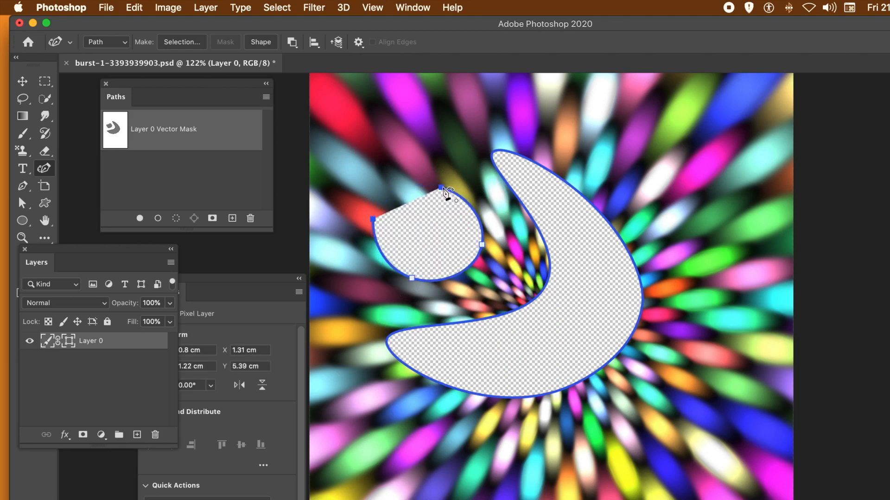
pyautogui.moveTo(442, 187); pyautogui.dragTo(442, 190)
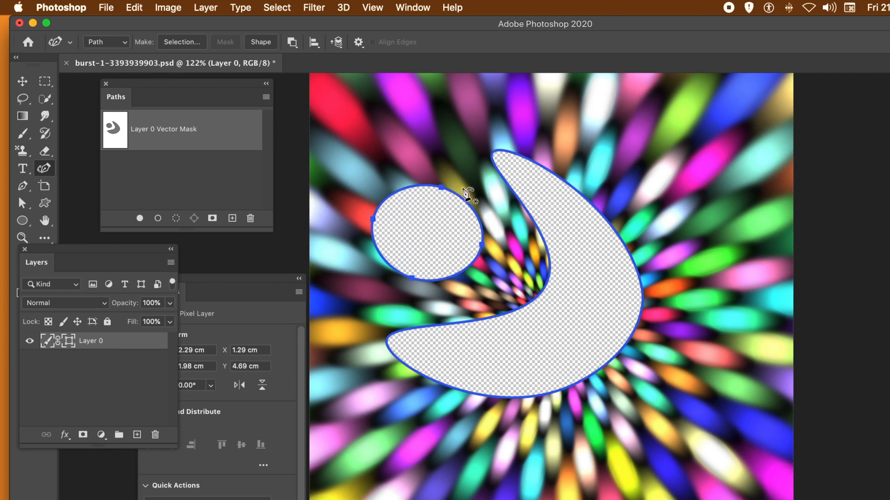
# - Draw a small subtracted three-point shape about 0.61 by 0.91 cm on the mask, between the oval and the crescent's upper tip
pyautogui.click(450, 135)
pyautogui.moveTo(464, 177); pyautogui.dragTo(477, 162)
pyautogui.click(449, 135)
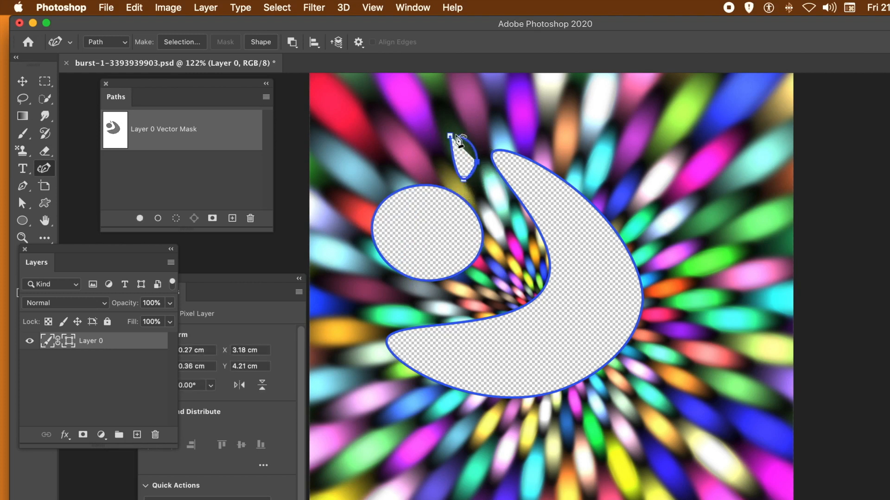
pyautogui.moveTo(450, 135); pyautogui.dragTo(459, 145)
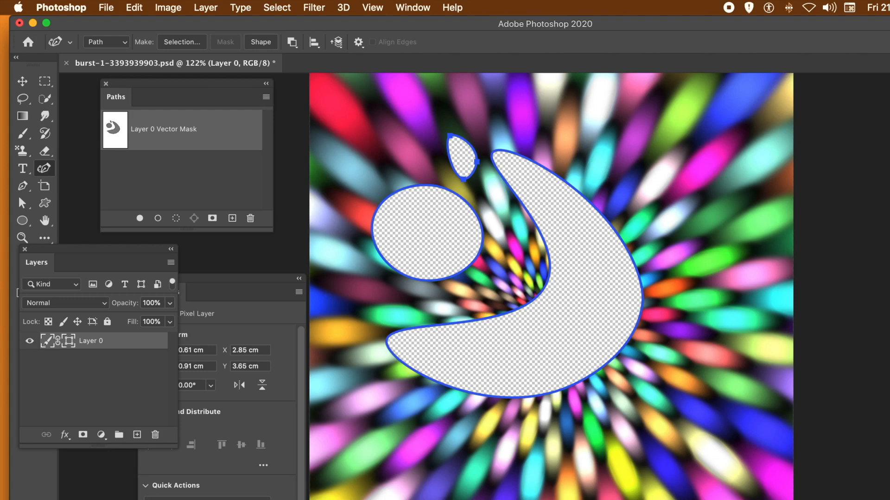
# - Undo the vector mask and its shapes, and add a Hide All vector mask to the Background layer
pyautogui.press('super+z')
pyautogui.press('super+z')
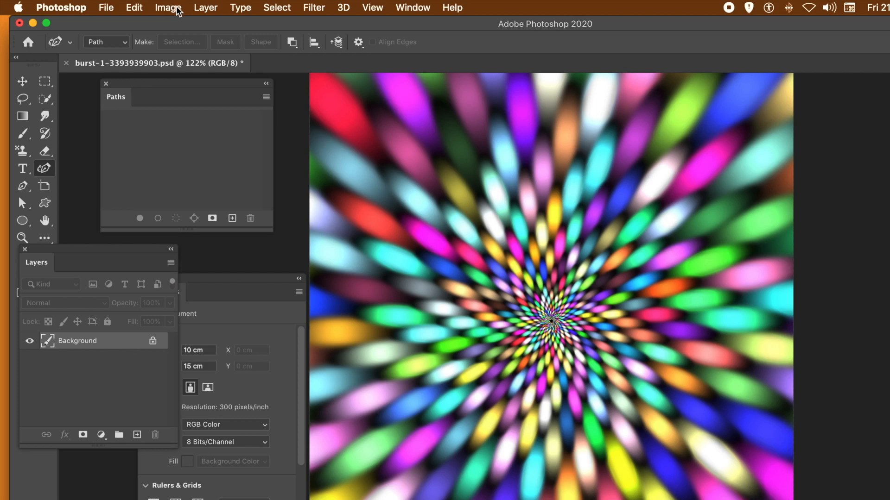
pyautogui.click(205, 8)
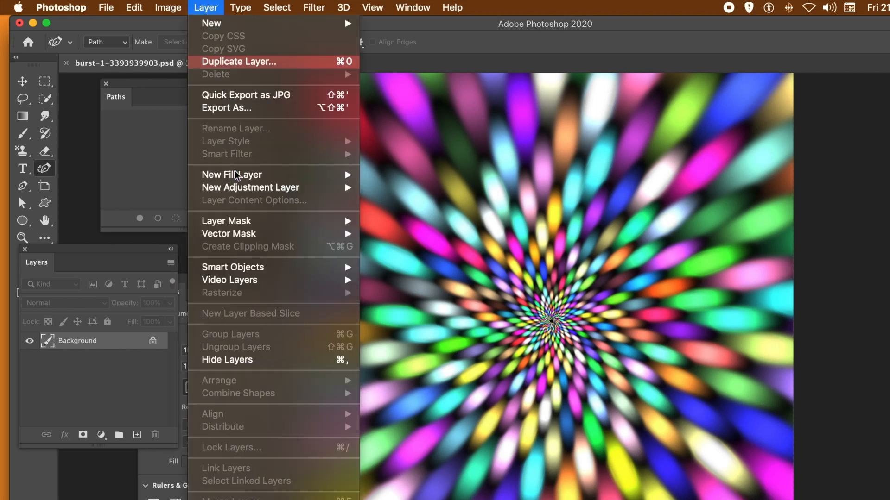
pyautogui.moveTo(231, 239)
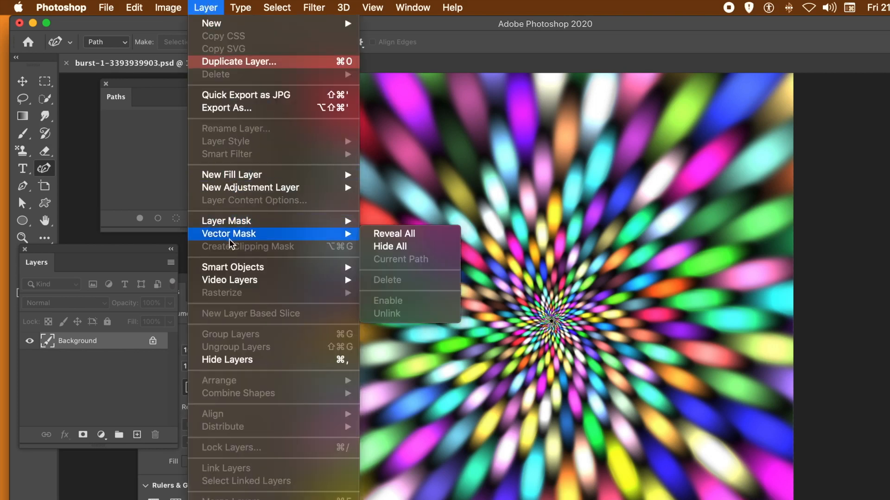
pyautogui.click(417, 251)
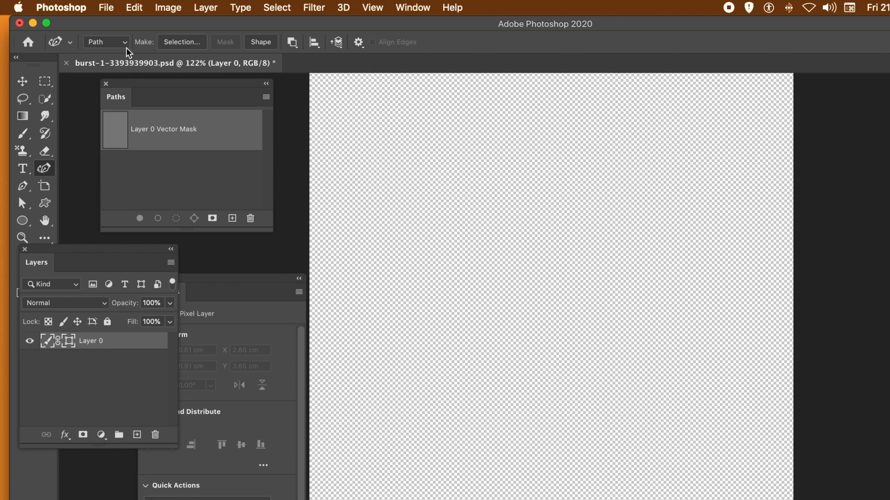
# - With Combine Shapes active, draw a closed five-point curved shape about 4.31 by 2.82 cm around the burst centre on the mask
pyautogui.click(290, 42)
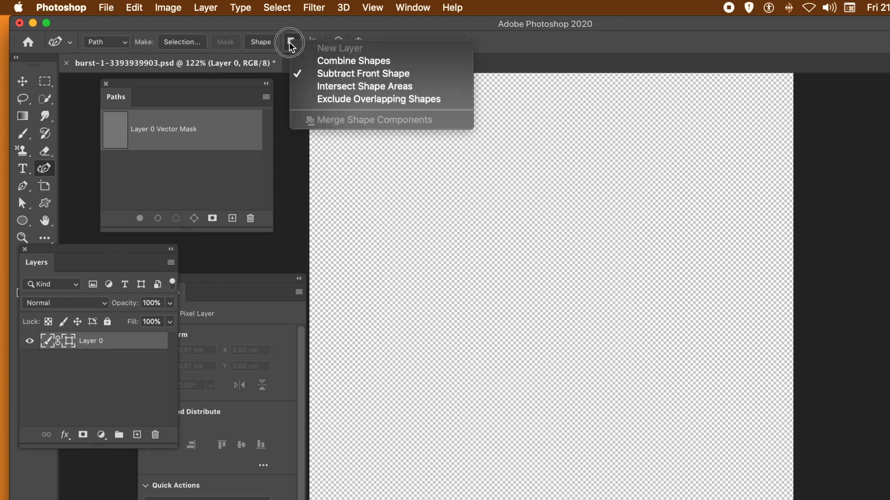
pyautogui.click(354, 63)
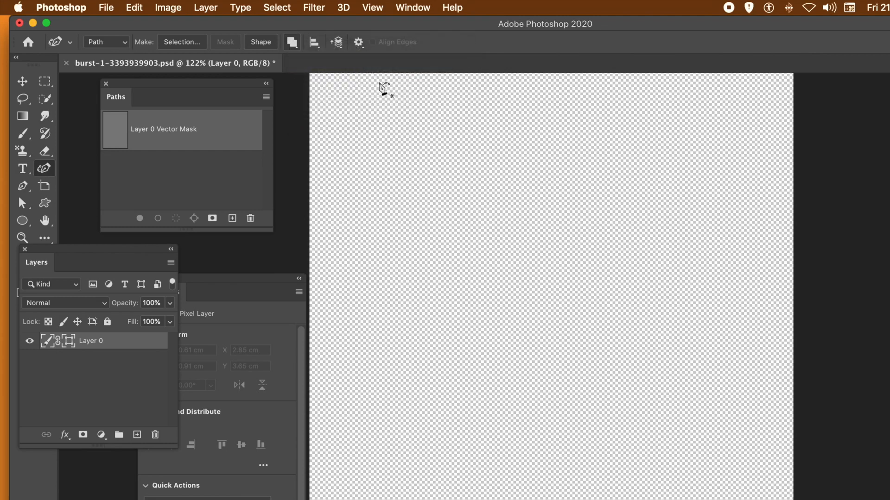
pyautogui.click(521, 240)
pyautogui.click(447, 279)
pyautogui.click(522, 360)
pyautogui.click(651, 348)
pyautogui.click(602, 249)
pyautogui.click(522, 240)
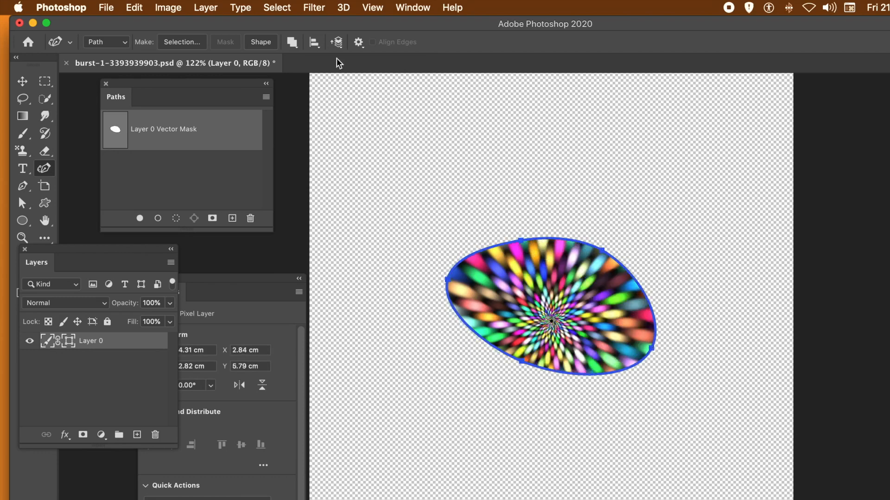
# - Switch the shape's path operation to Subtract Front Shape and back to Combine Shapes
pyautogui.click(298, 43)
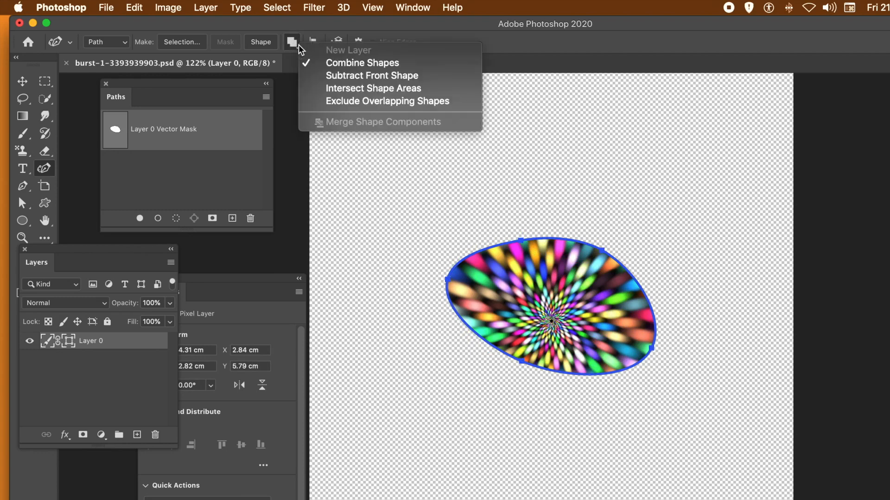
pyautogui.click(338, 77)
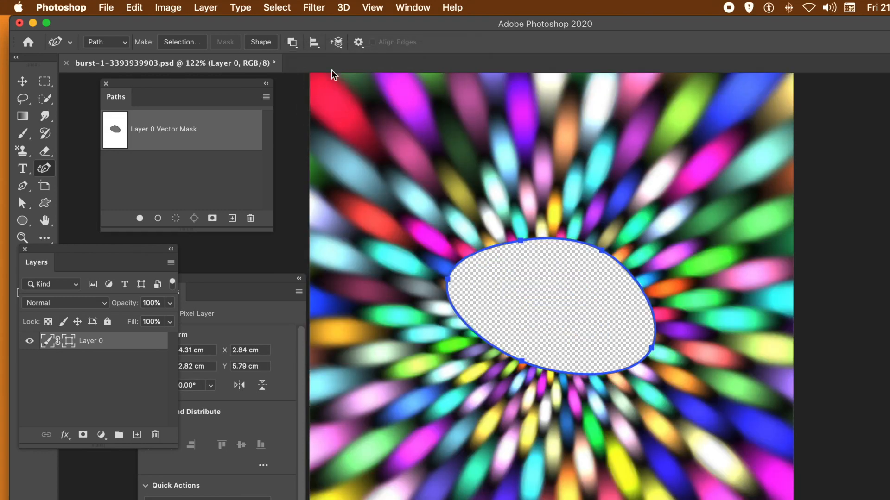
pyautogui.click(297, 44)
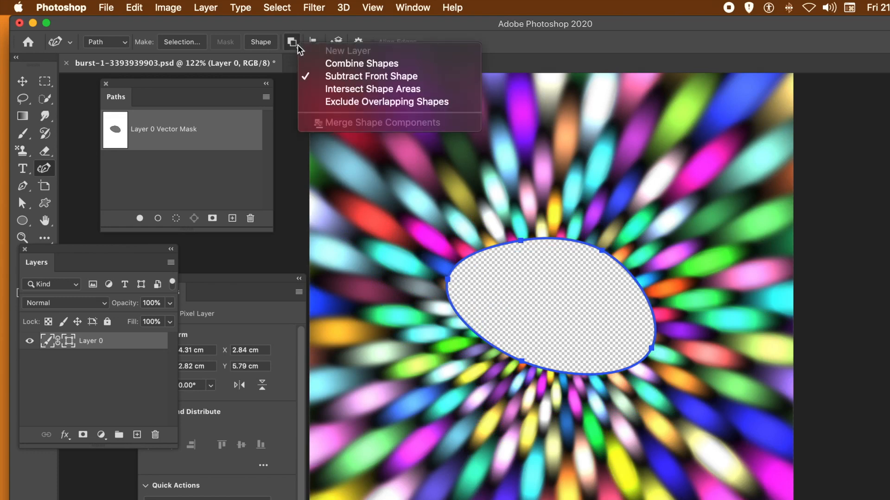
pyautogui.click(326, 63)
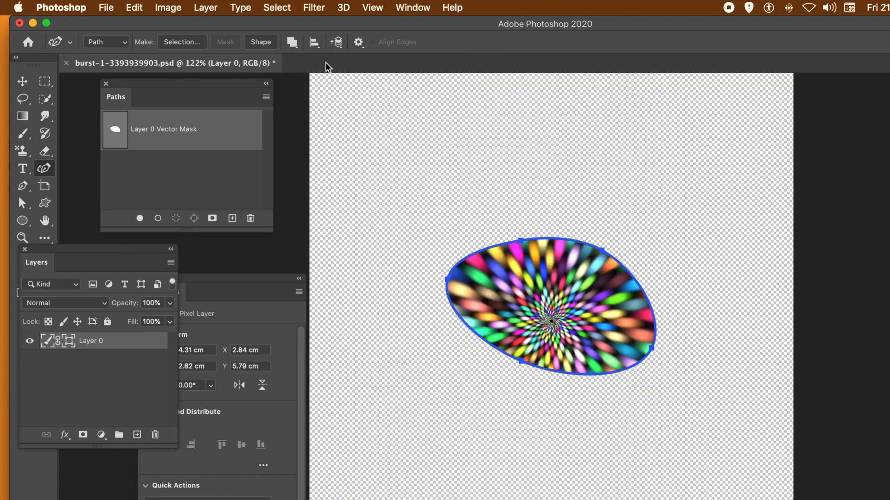
# - Add a second closed curved shape about 2.61 by 1.81 cm to the mask, touching the large shape's upper-left edge
pyautogui.click(381, 228)
pyautogui.click(407, 258)
pyautogui.click(507, 227)
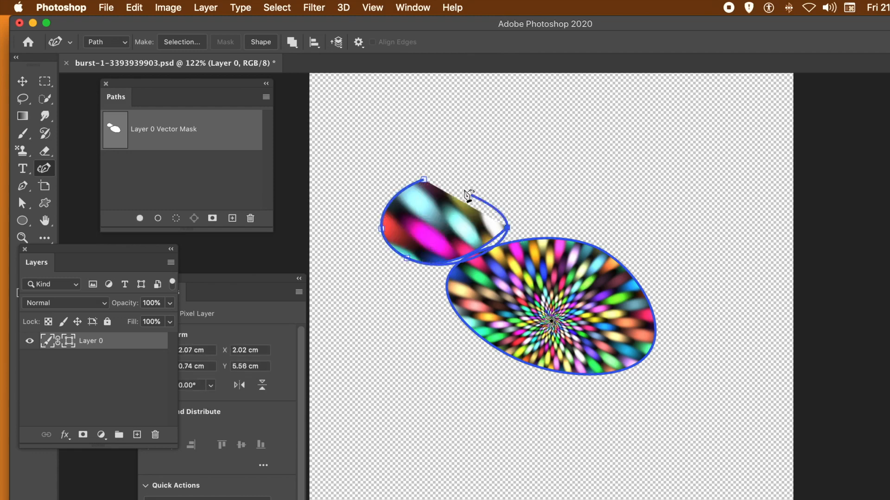
pyautogui.click(425, 182)
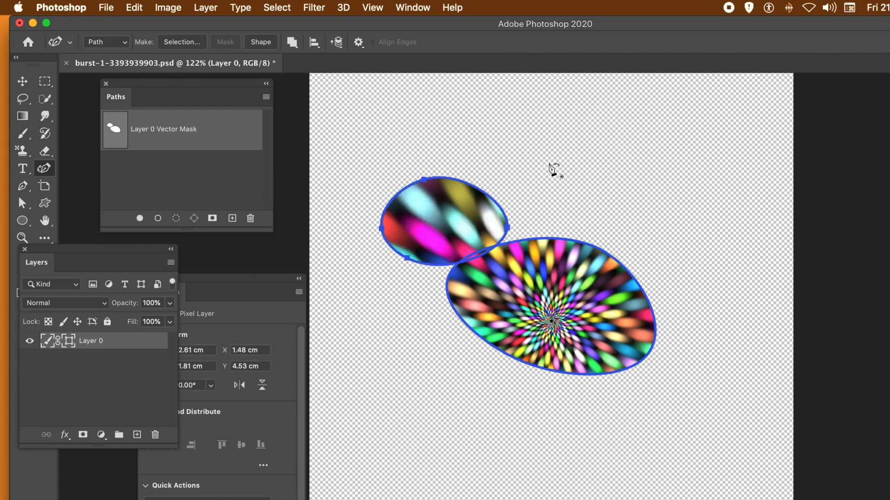
# - Add a third closed four-point curved shape to the mask, just above the large shape
pyautogui.click(577, 162)
pyautogui.click(515, 200)
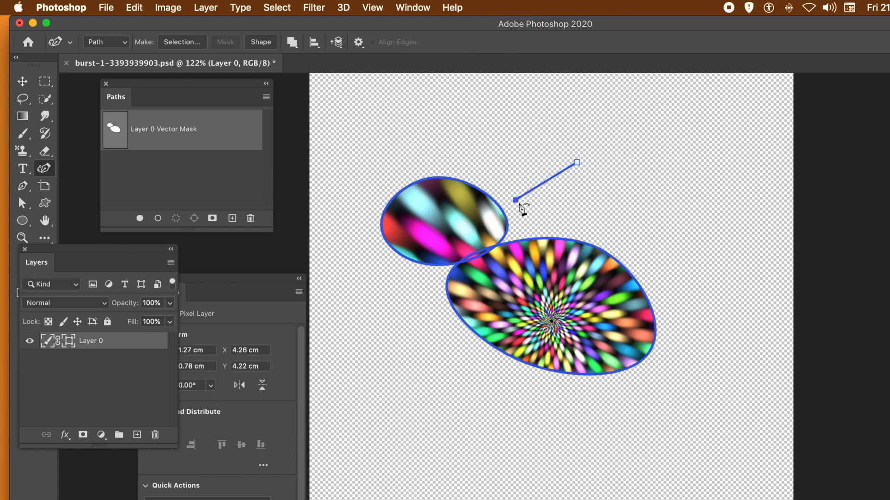
pyautogui.click(559, 227)
pyautogui.click(633, 208)
pyautogui.click(577, 163)
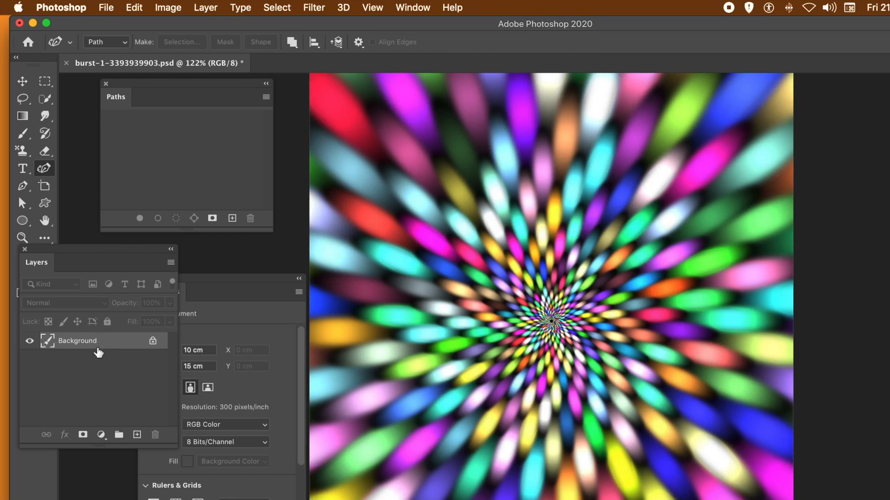
# - Duplicate the Background layer as "Background copy" in the same document
pyautogui.click(205, 7)
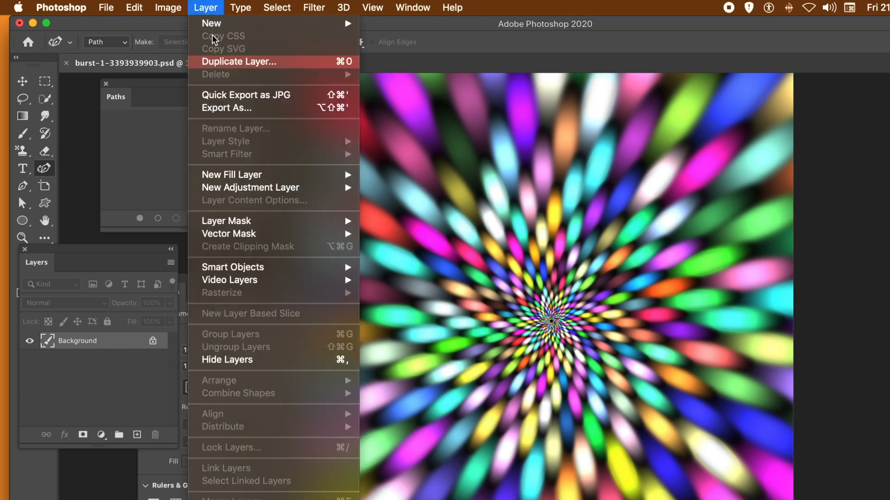
pyautogui.click(231, 65)
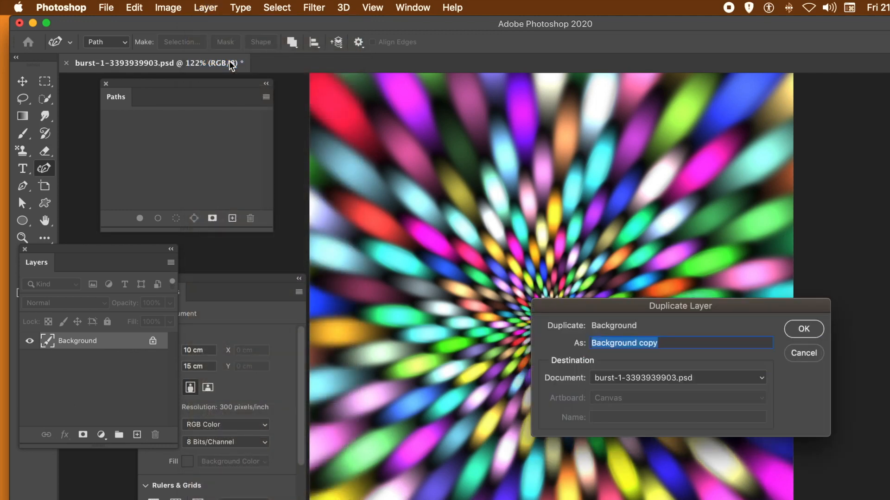
pyautogui.click(798, 334)
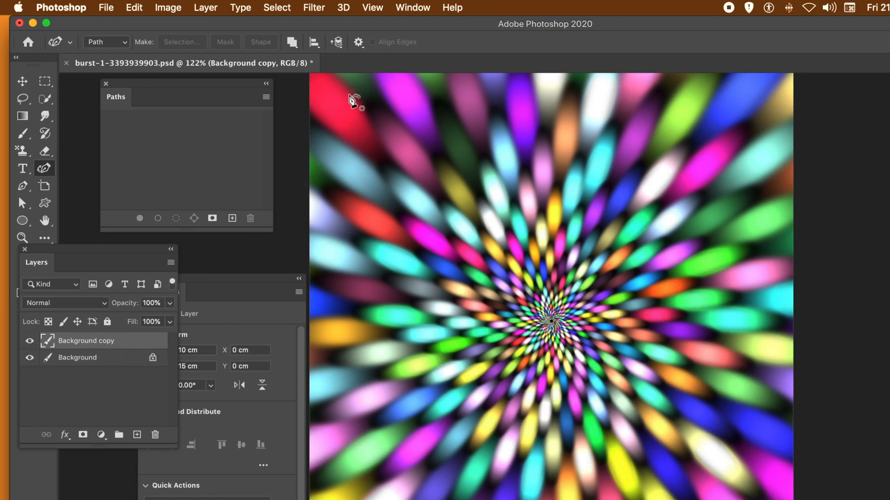
# - Add a Reveal All vector mask to the Background copy layer
pyautogui.click(206, 7)
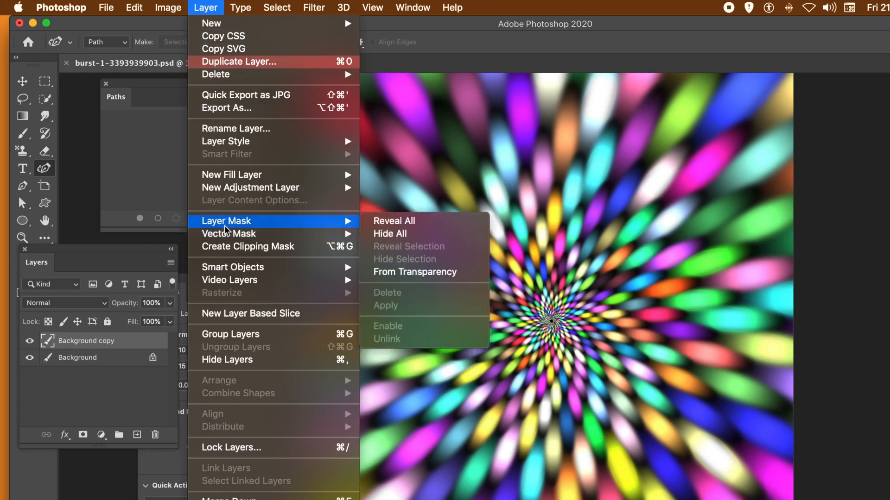
pyautogui.moveTo(226, 236)
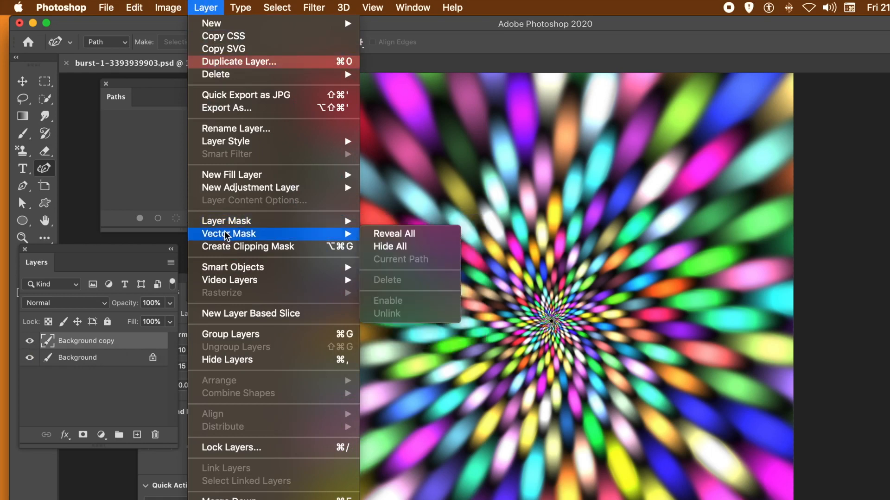
pyautogui.click(389, 233)
# - Draw a closed four-point curved shape about 3.51 by 2.87 cm on the vector mask, left of the burst's centre, with the Curvature Pen
pyautogui.click(486, 214)
pyautogui.click(402, 244)
pyautogui.click(442, 311)
pyautogui.click(537, 351)
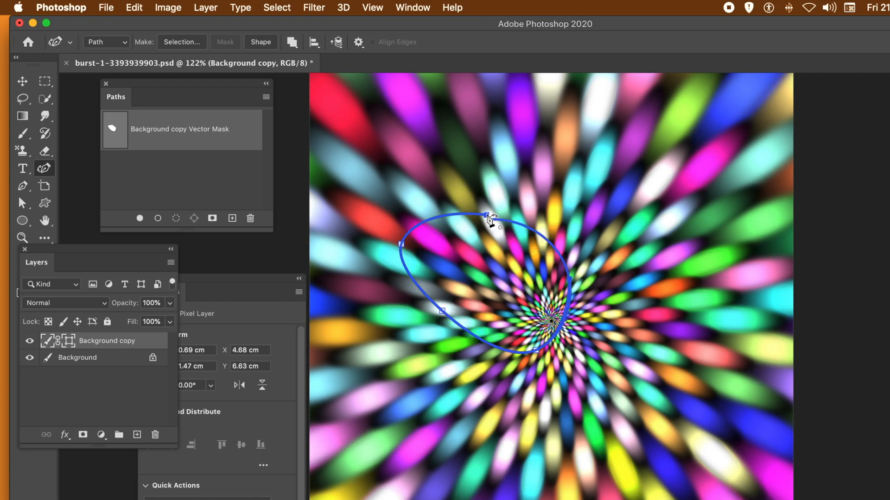
pyautogui.click(487, 217)
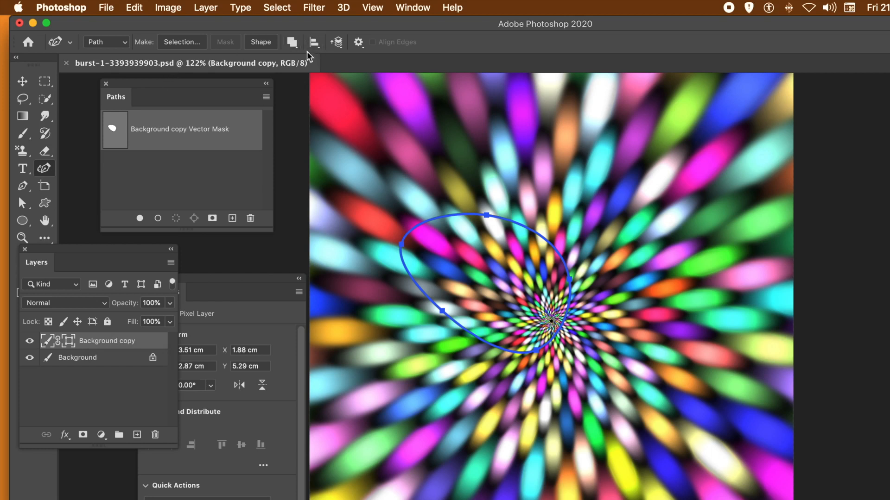
pyautogui.click(294, 43)
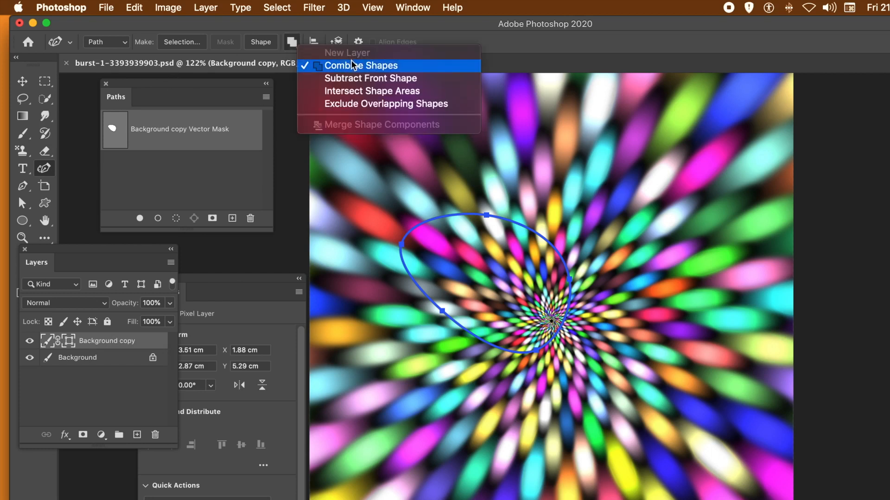
pyautogui.click(495, 101)
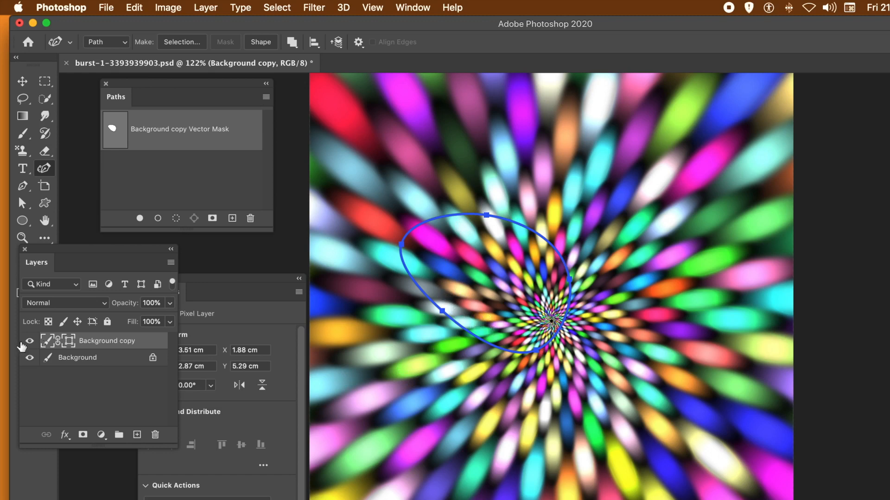
# - Hide and show the Background layer to examine the area revealed by the vector mask
pyautogui.click(30, 360)
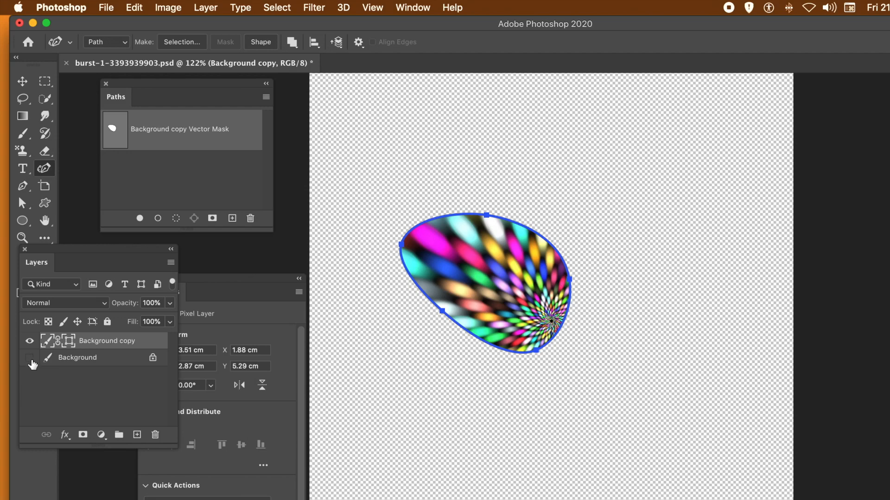
pyautogui.click(31, 360)
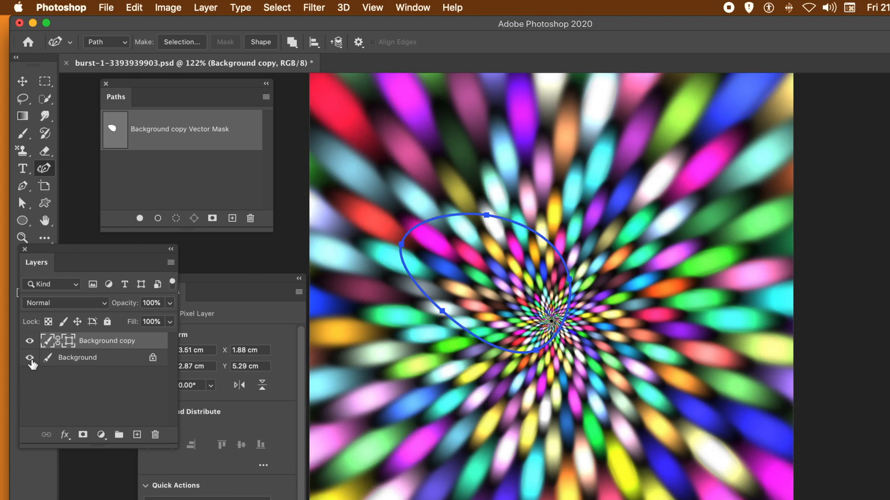
pyautogui.click(30, 360)
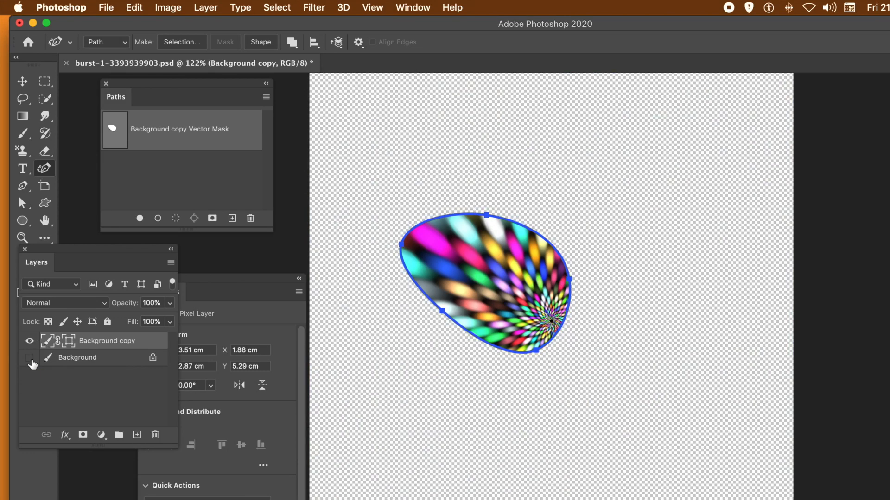
pyautogui.click(30, 360)
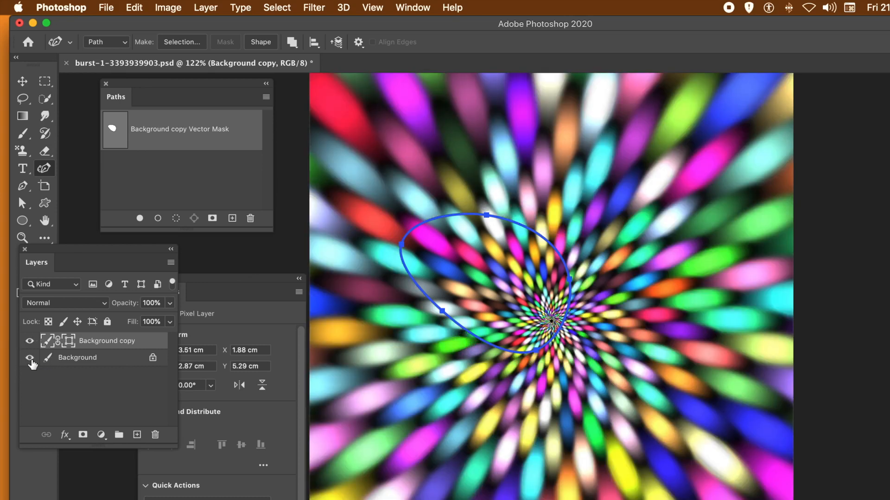
# - Draw two long diagonal radial gradients in Difference mode across the Background layer
pyautogui.click(79, 362)
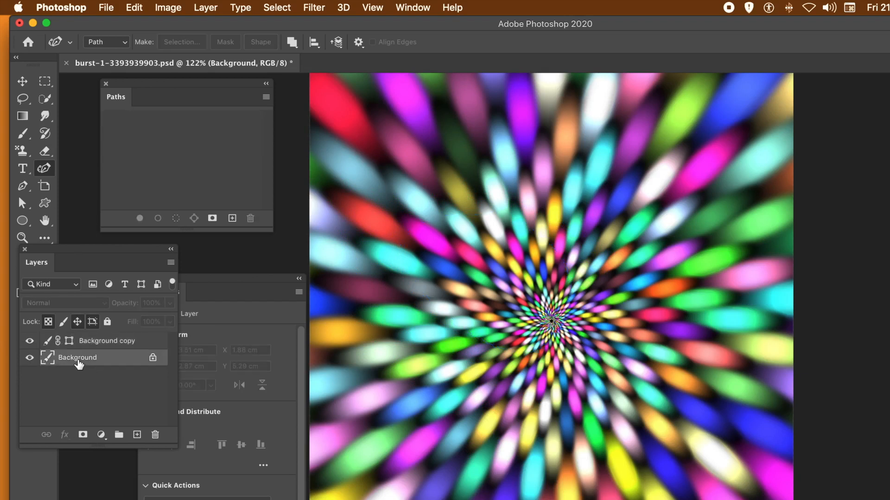
pyautogui.click(23, 117)
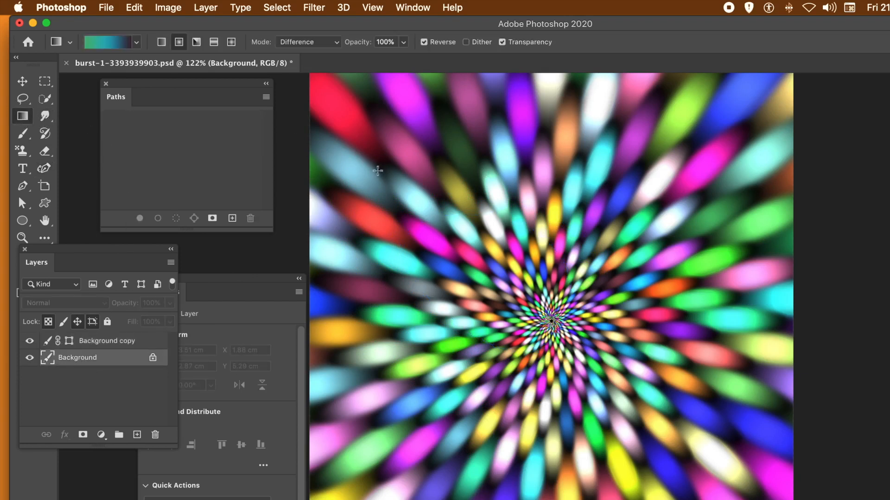
pyautogui.moveTo(407, 154); pyautogui.dragTo(724, 328)
pyautogui.moveTo(706, 157); pyautogui.dragTo(435, 499)
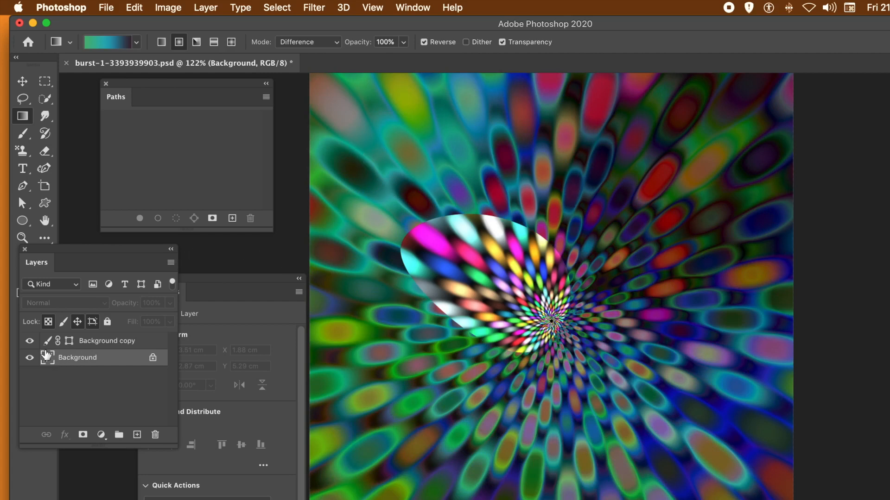
# - Move the whole mask path on the Background copy layer down and left to about X 0.81 cm, Y 5.84 cm
pyautogui.click(97, 343)
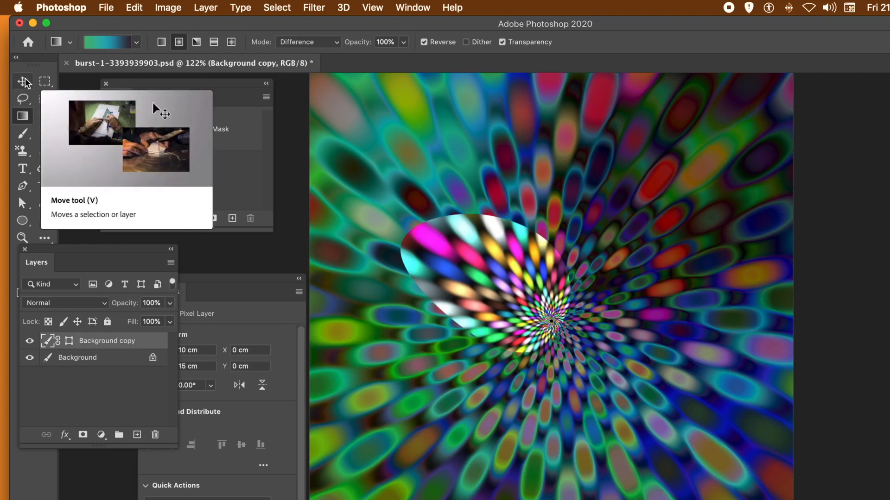
pyautogui.click(21, 204)
pyautogui.moveTo(368, 180); pyautogui.dragTo(646, 395)
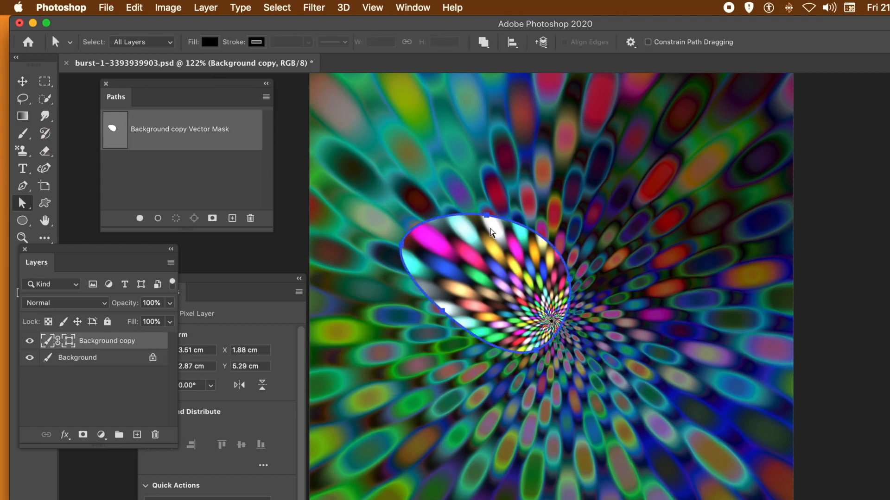
pyautogui.moveTo(489, 218); pyautogui.dragTo(437, 248)
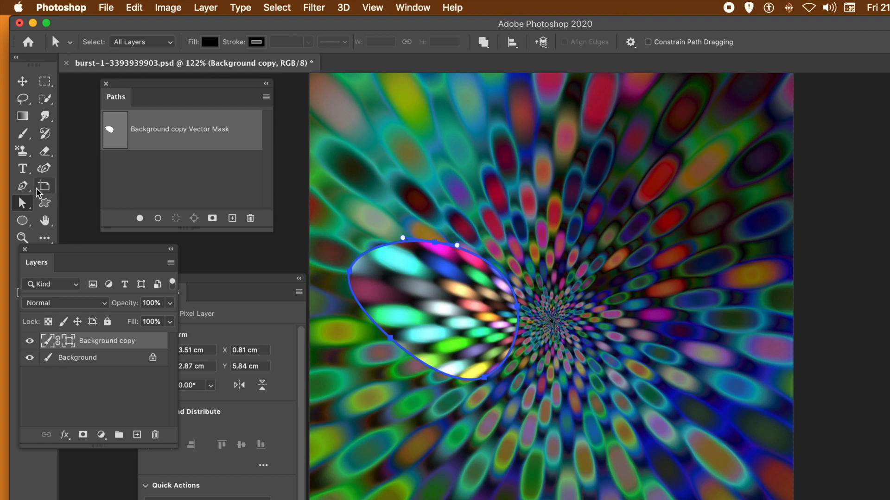
# - Reshape the mask path into a crescent with the Curvature Pen by pulling its top point up-right and its right point inward
pyautogui.click(43, 168)
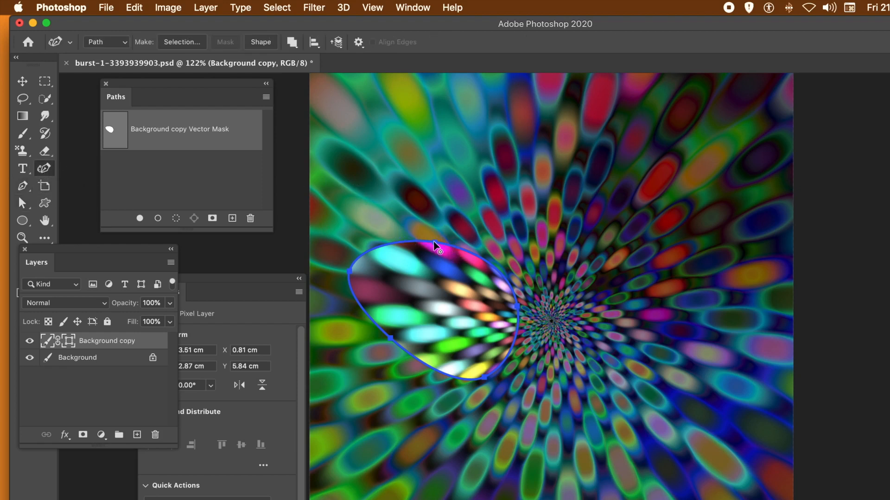
pyautogui.moveTo(434, 245); pyautogui.dragTo(495, 157)
pyautogui.moveTo(517, 306); pyautogui.dragTo(420, 285)
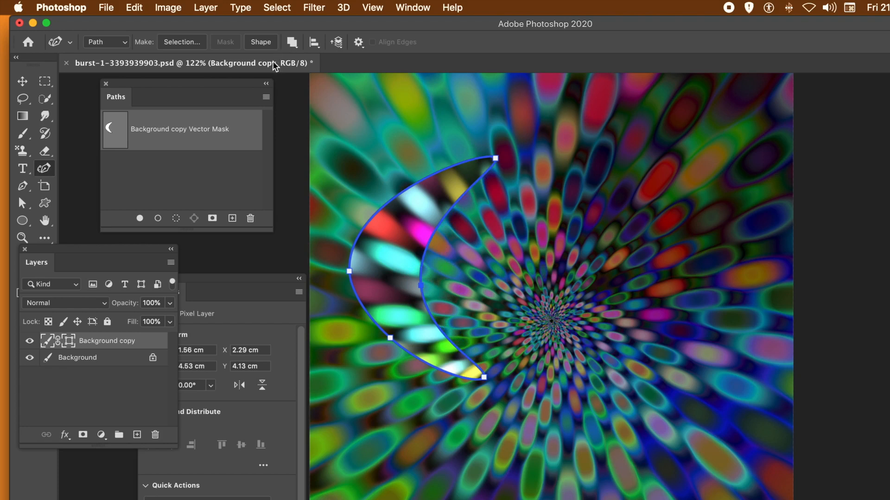
# - Try the Subtract Front Shape operation on the crescent path and restore Combine Shapes
pyautogui.click(293, 44)
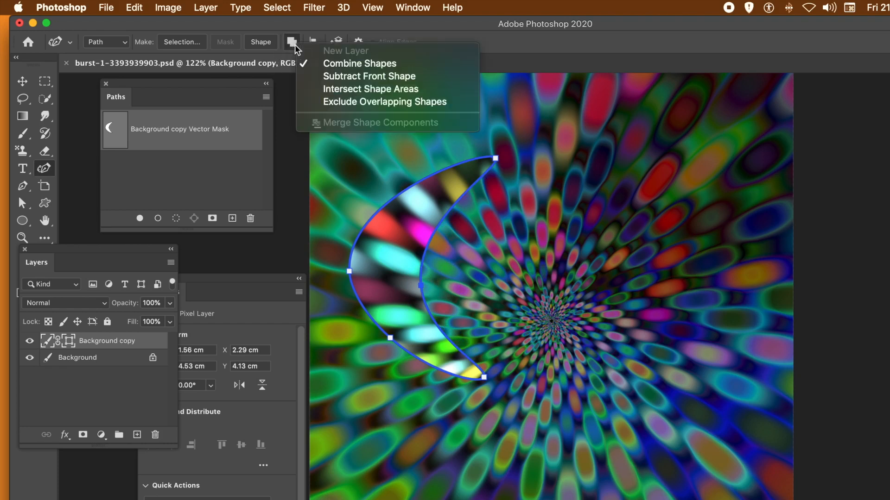
pyautogui.click(331, 76)
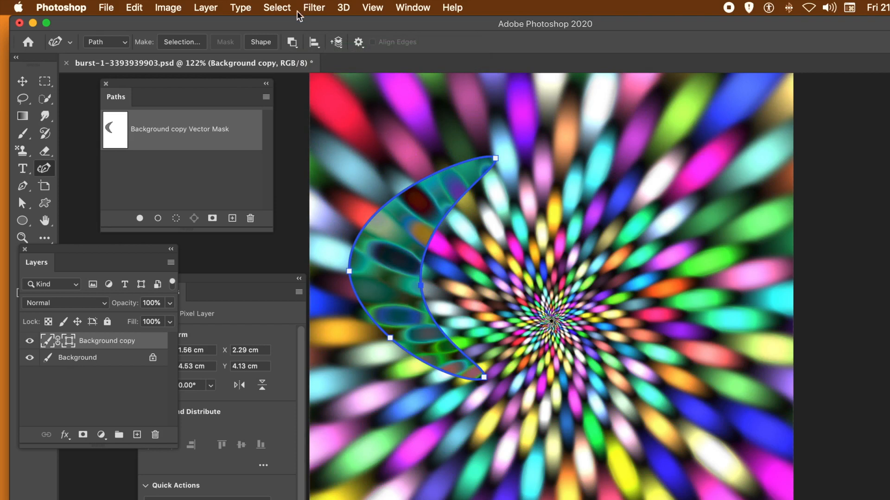
pyautogui.click(292, 44)
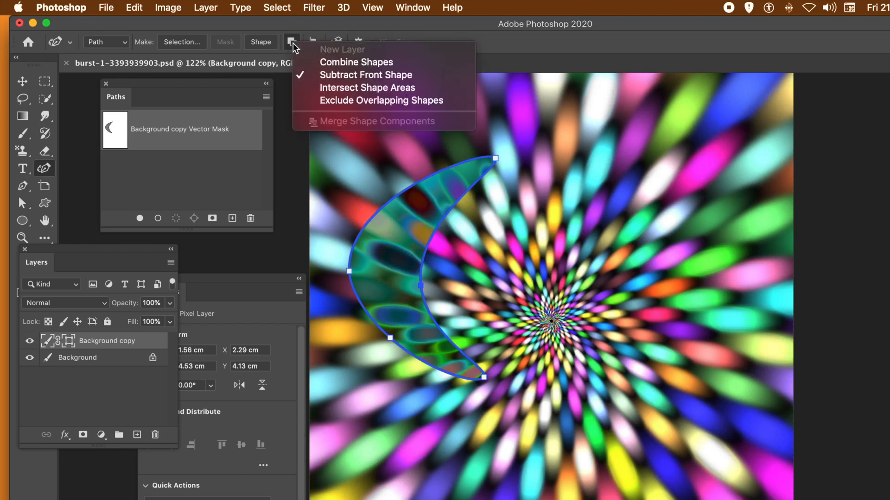
pyautogui.click(344, 65)
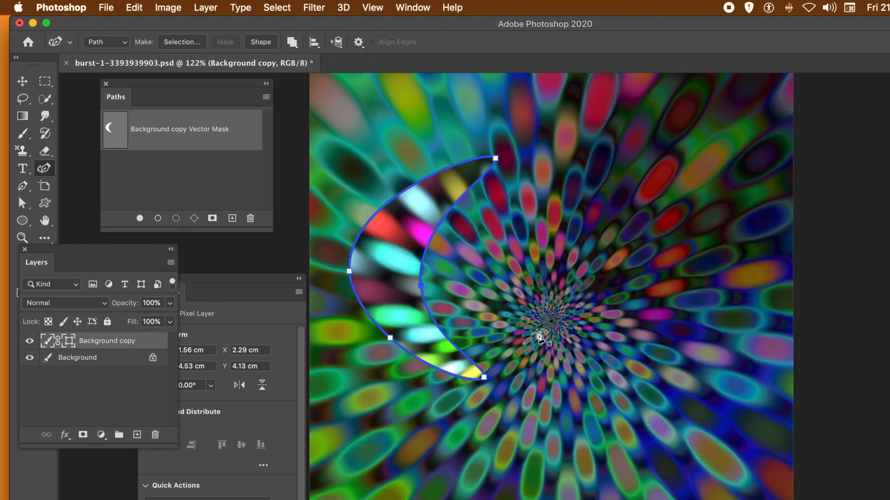
# - Apply a Gaussian Blur with a 7.0-pixel radius to the Background layer and draw another radial Difference gradient over it
pyautogui.click(70, 360)
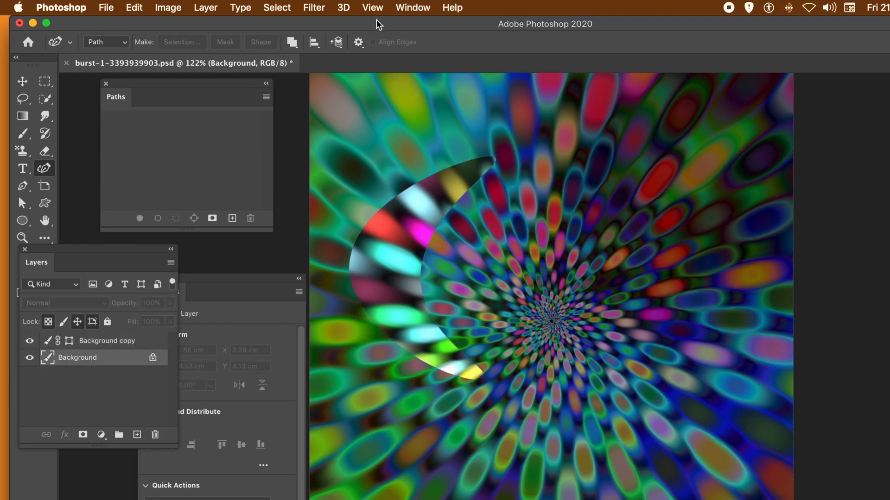
pyautogui.click(319, 8)
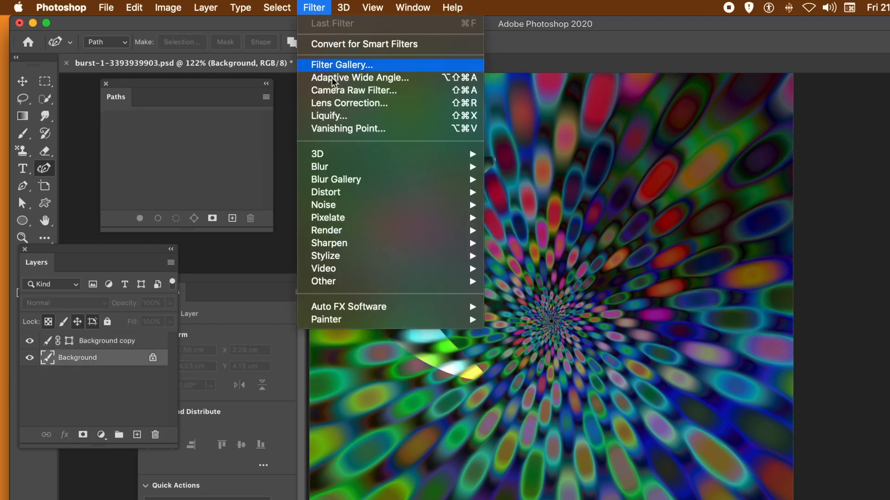
pyautogui.moveTo(345, 195)
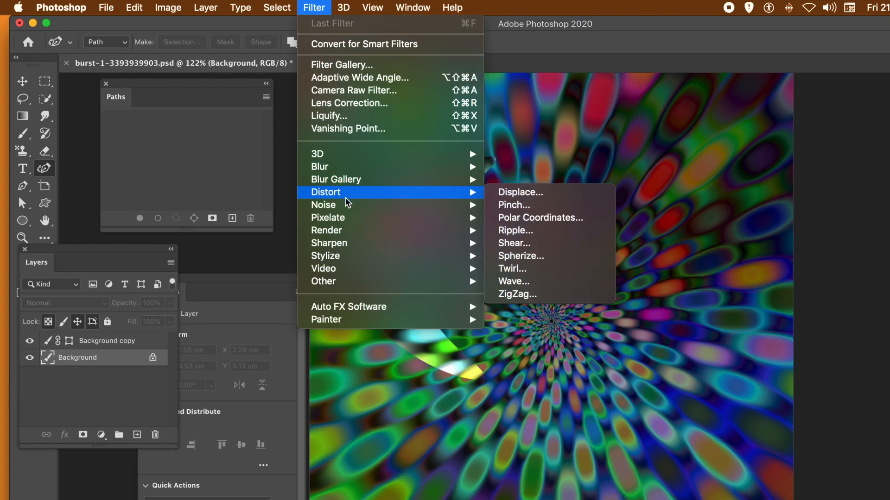
pyautogui.moveTo(354, 168)
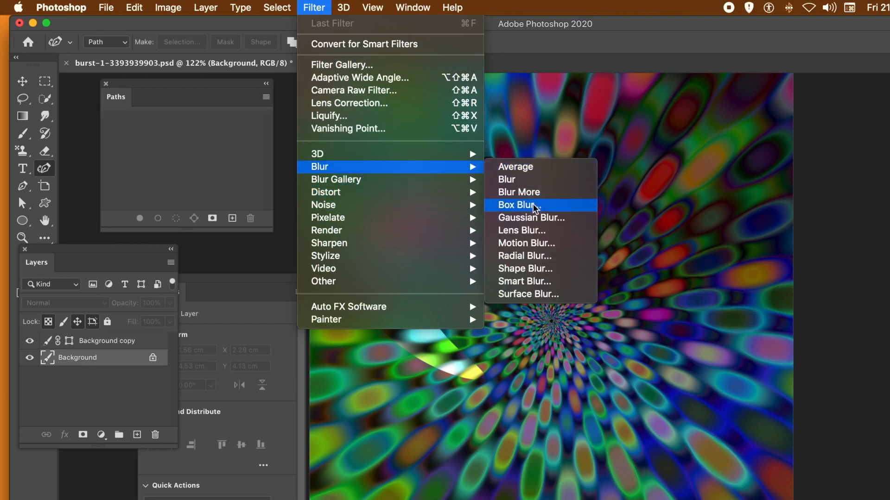
pyautogui.click(531, 217)
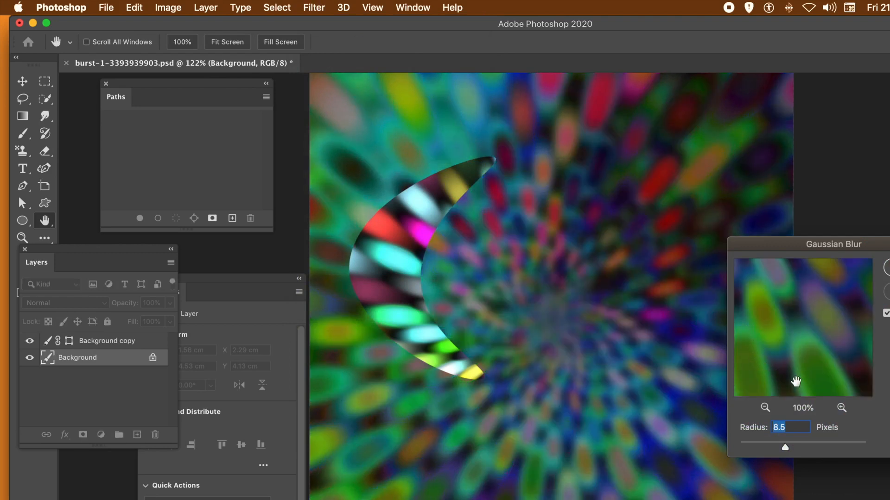
pyautogui.moveTo(806, 447); pyautogui.dragTo(780, 444)
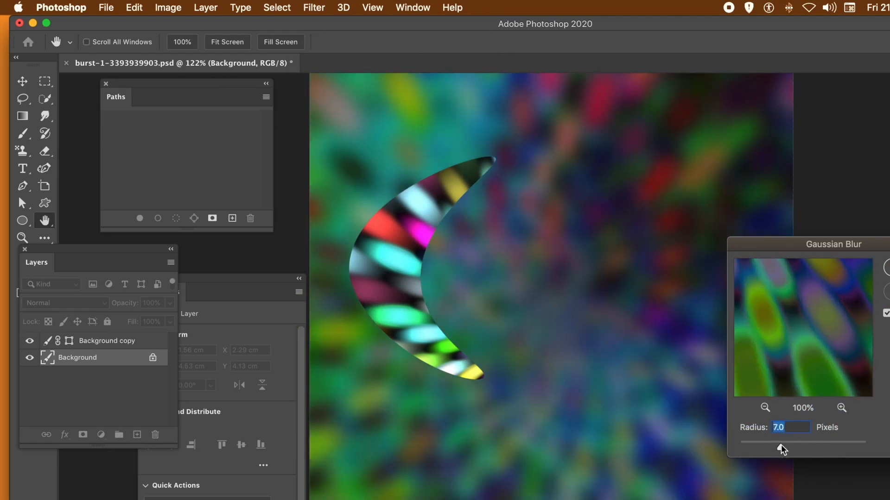
pyautogui.click(887, 267)
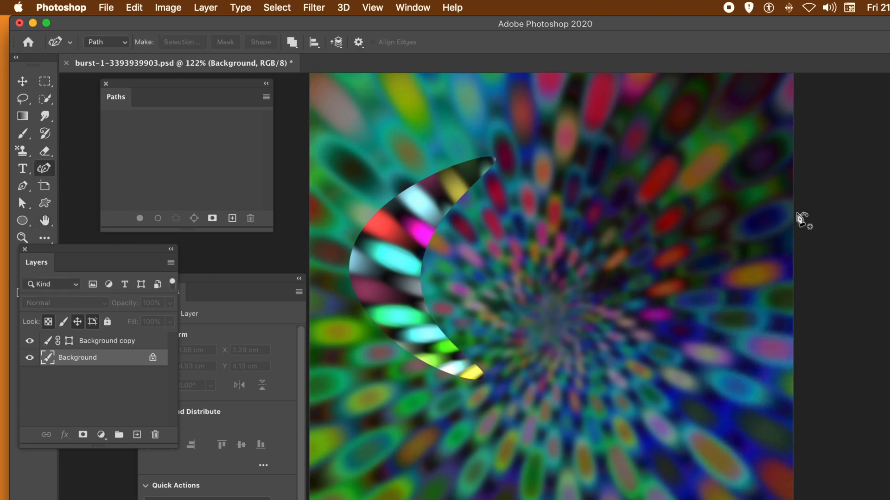
pyautogui.click(23, 116)
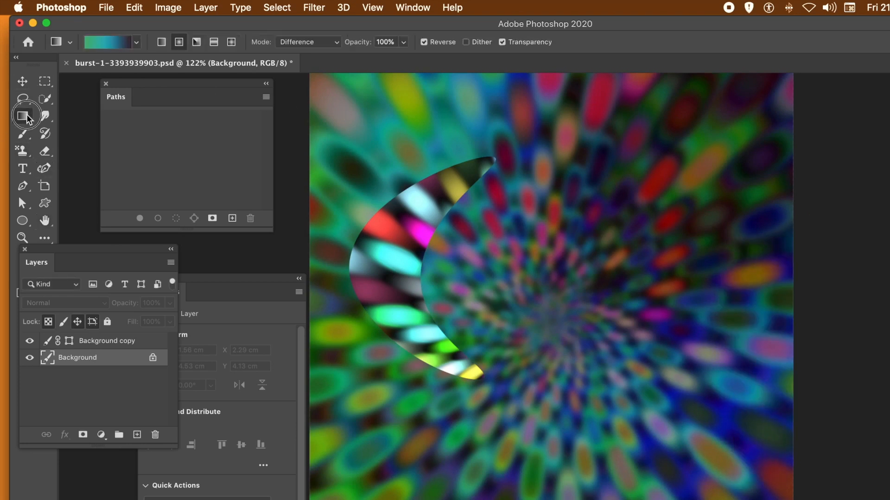
pyautogui.moveTo(667, 165); pyautogui.dragTo(565, 140)
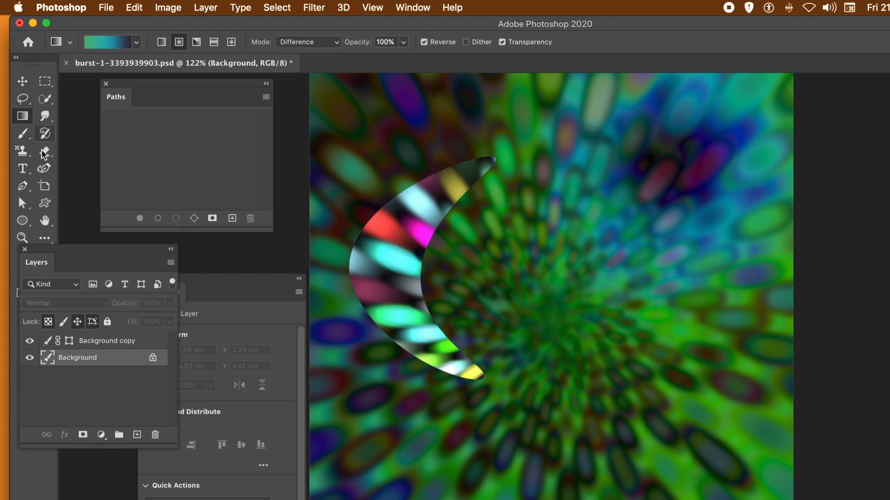
# - Add Curvature Pen points to the crescent mask path's upper outer and inner edges, pulling the inner one toward the burst's centre
pyautogui.click(80, 345)
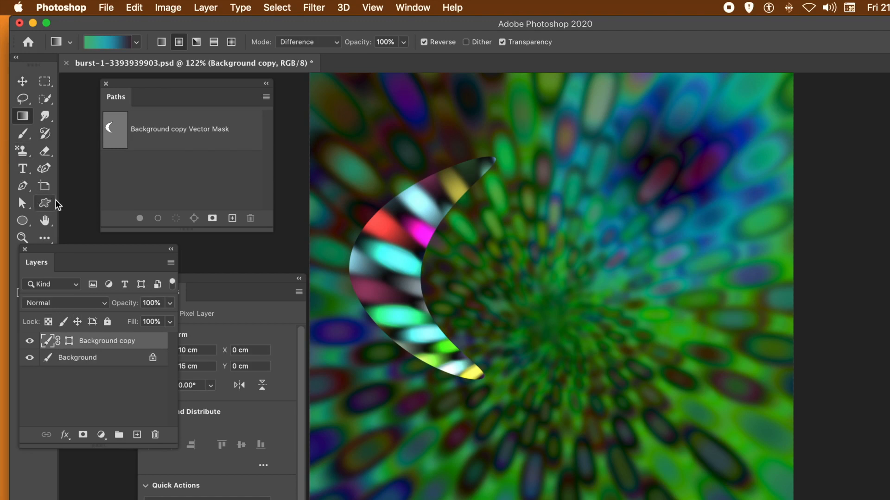
pyautogui.click(40, 170)
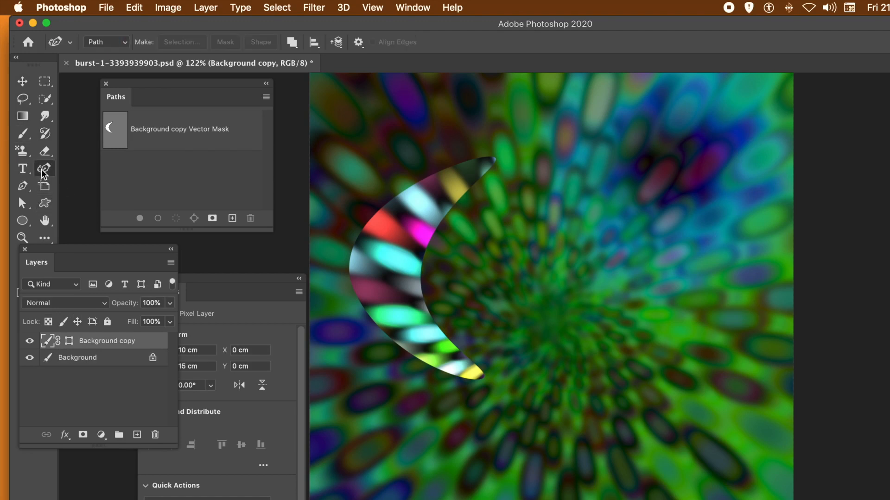
pyautogui.click(194, 125)
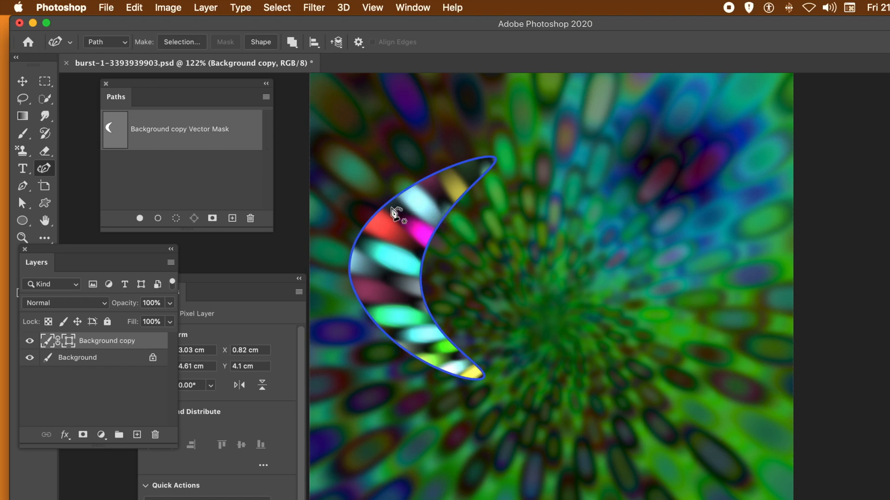
pyautogui.moveTo(393, 209); pyautogui.dragTo(369, 155)
pyautogui.moveTo(366, 147); pyautogui.dragTo(413, 182)
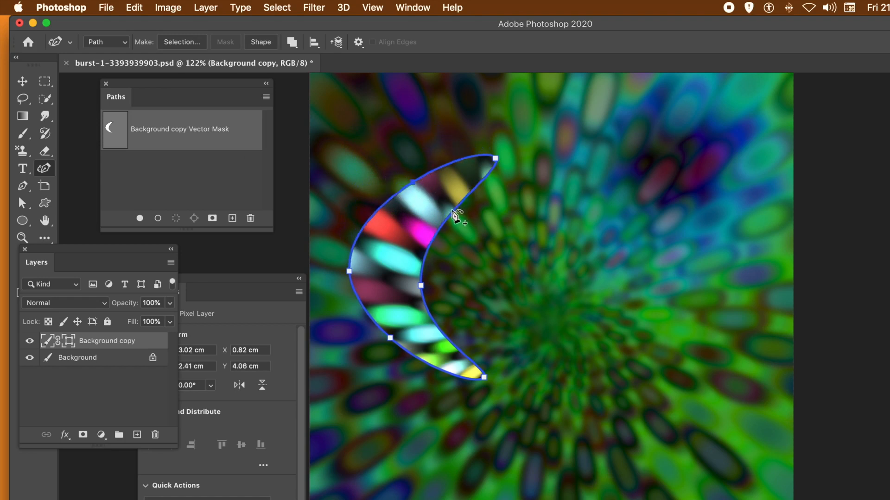
pyautogui.moveTo(455, 214); pyautogui.dragTo(531, 278)
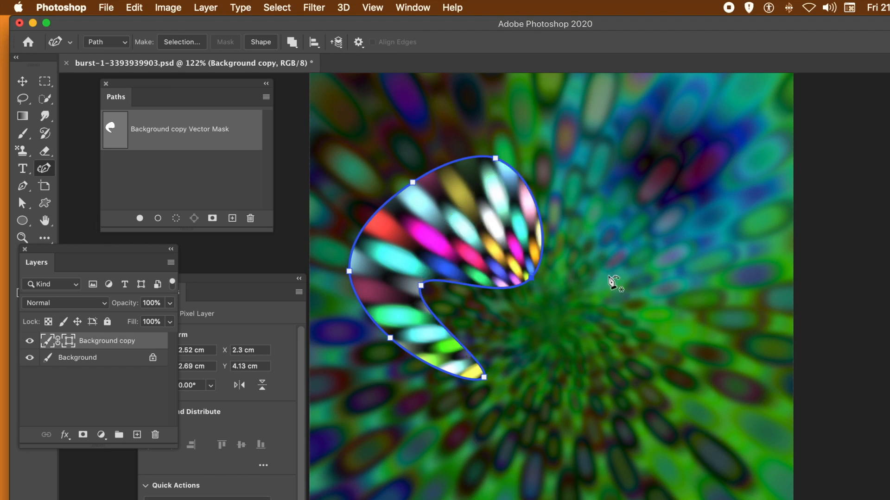
# - Draw a closed four-point oval mask path about 2.9 by 3.5 cm around the burst's centre with the Curvature Pen, and undo back to the plain Background
pyautogui.click(580, 270)
pyautogui.click(540, 324)
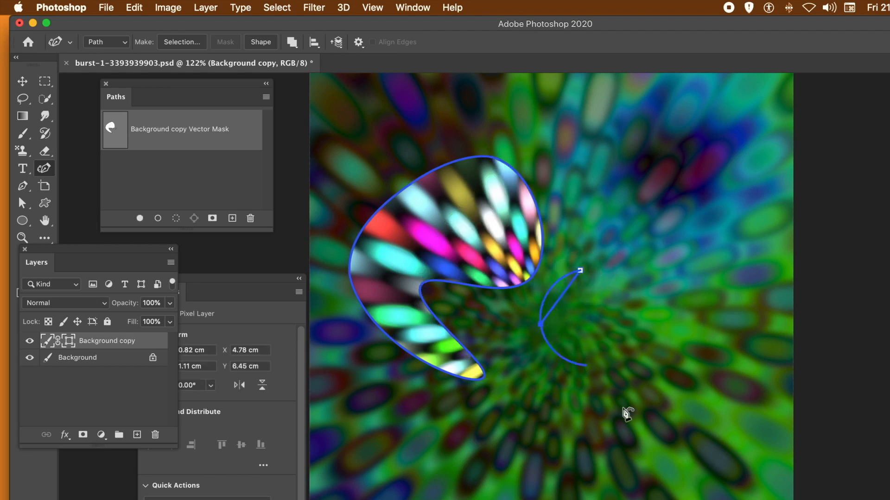
pyautogui.click(658, 432)
pyautogui.click(651, 290)
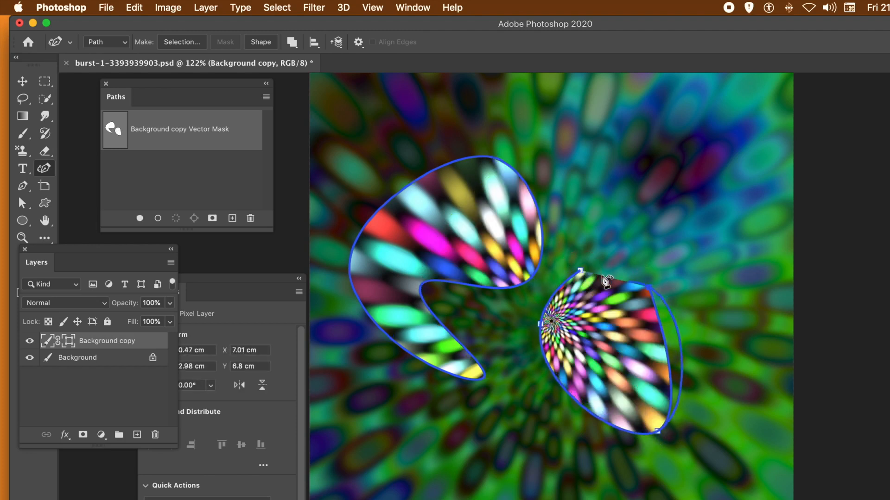
pyautogui.click(581, 271)
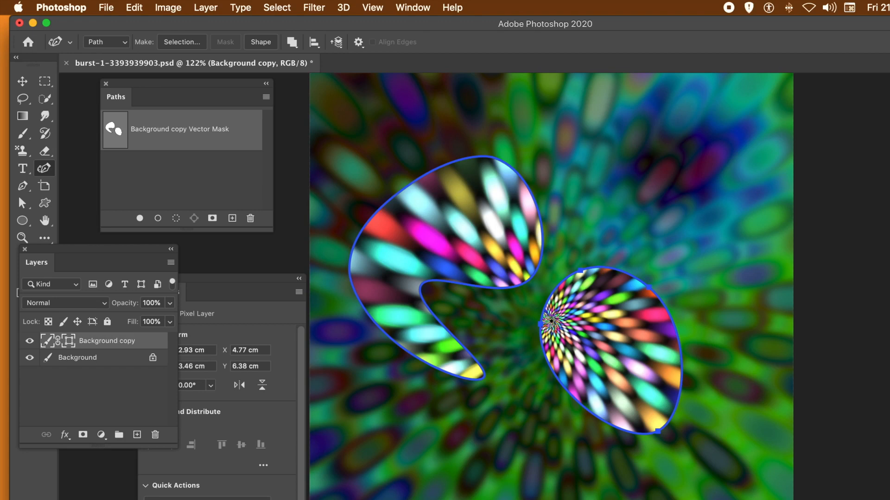
pyautogui.press('super+z')
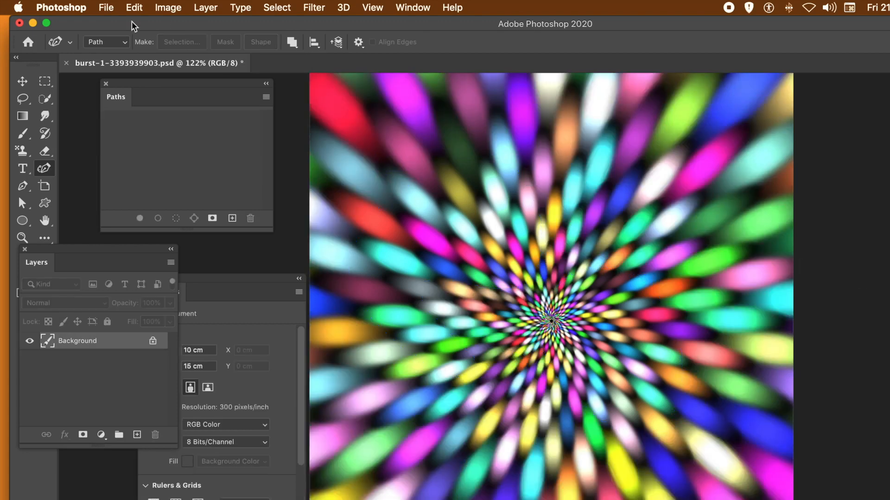
# - Set the Custom Shape tool to the Arrow 2 shape from the Arrows group of All Legacy Default Shapes, keeping Path mode
pyautogui.click(45, 204)
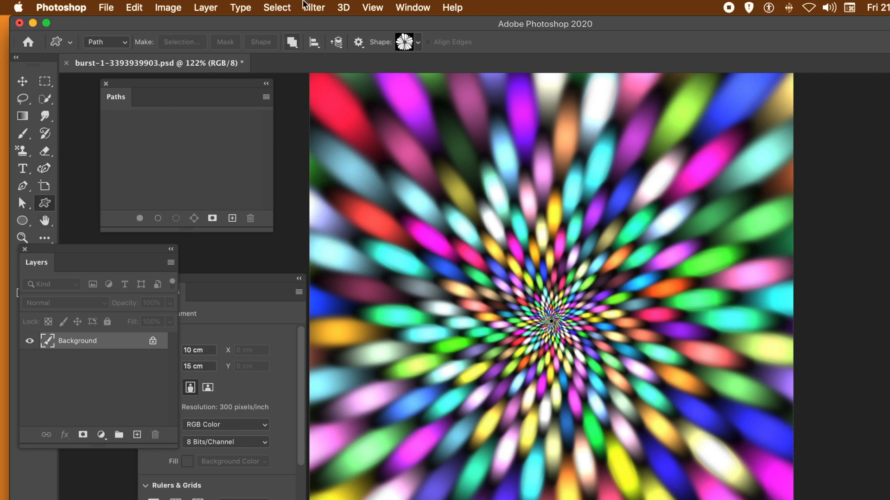
pyautogui.click(417, 43)
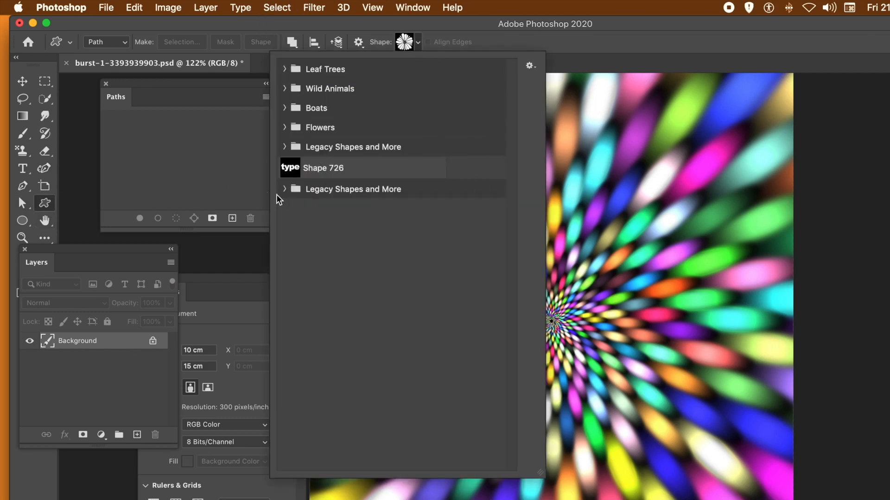
pyautogui.click(289, 190)
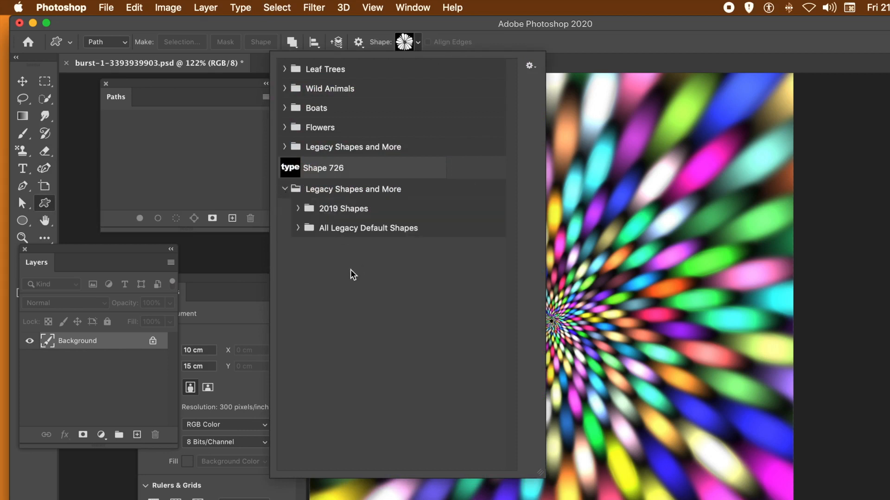
pyautogui.click(297, 228)
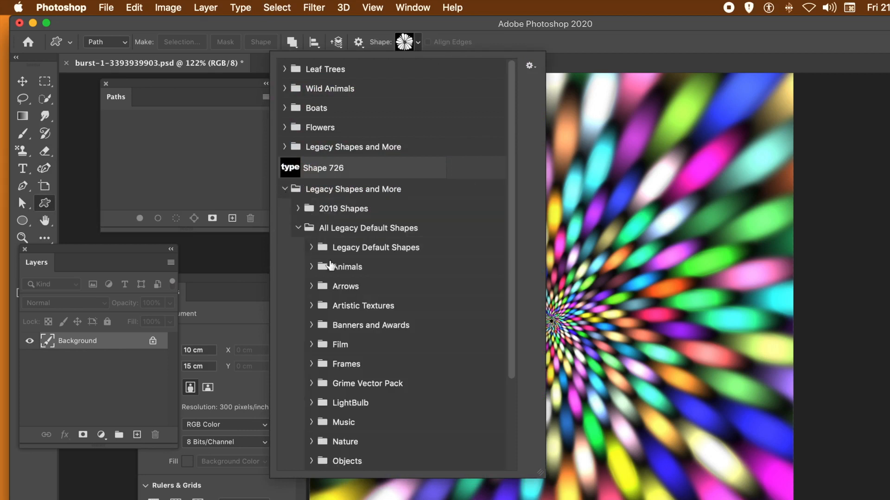
pyautogui.click(310, 288)
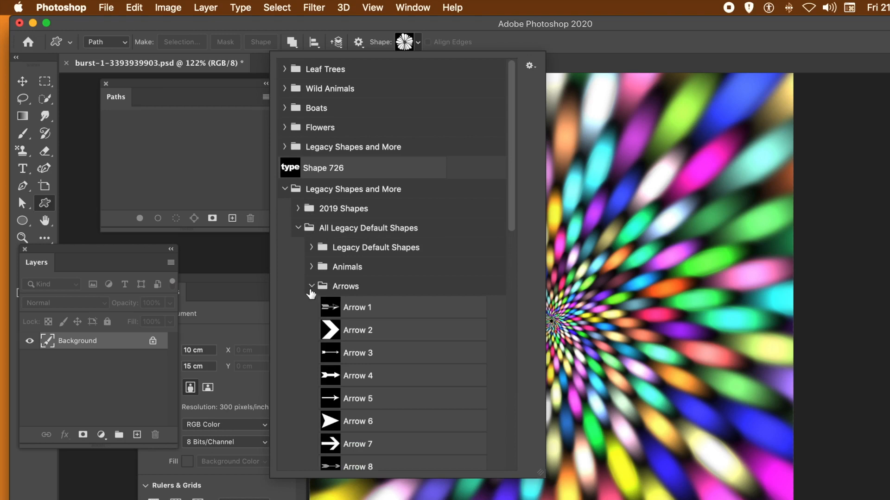
pyautogui.click(372, 331)
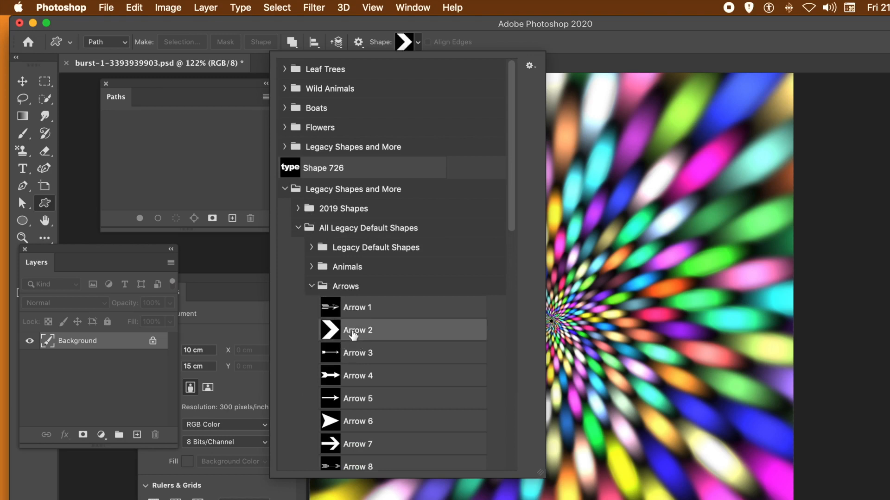
pyautogui.click(585, 40)
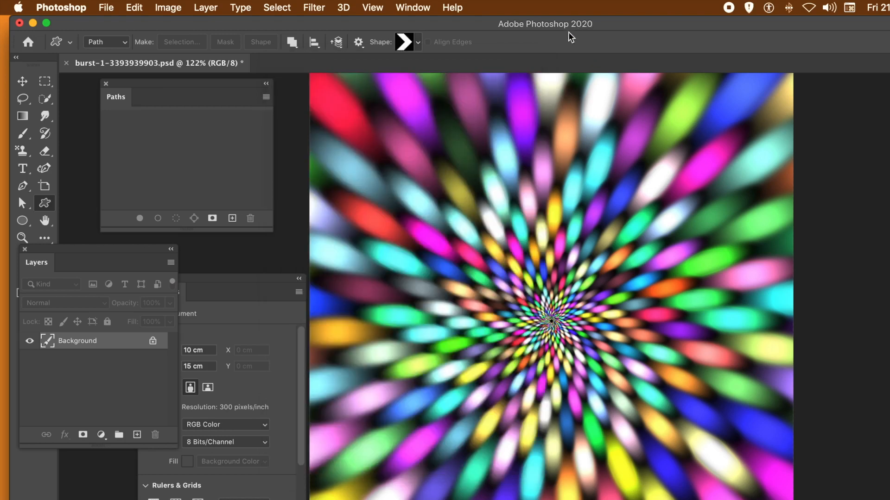
pyautogui.click(112, 43)
pyautogui.click(112, 40)
# - Add a Reveal All vector mask to the Background layer
pyautogui.click(204, 7)
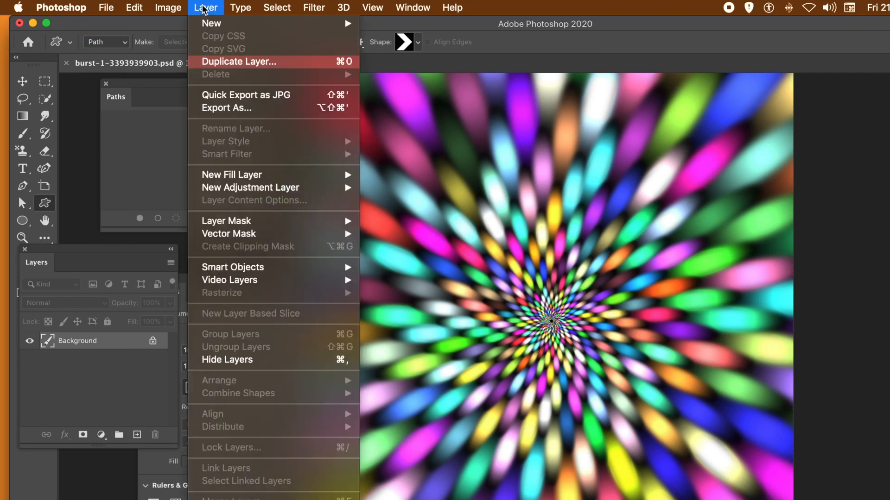
pyautogui.moveTo(227, 236)
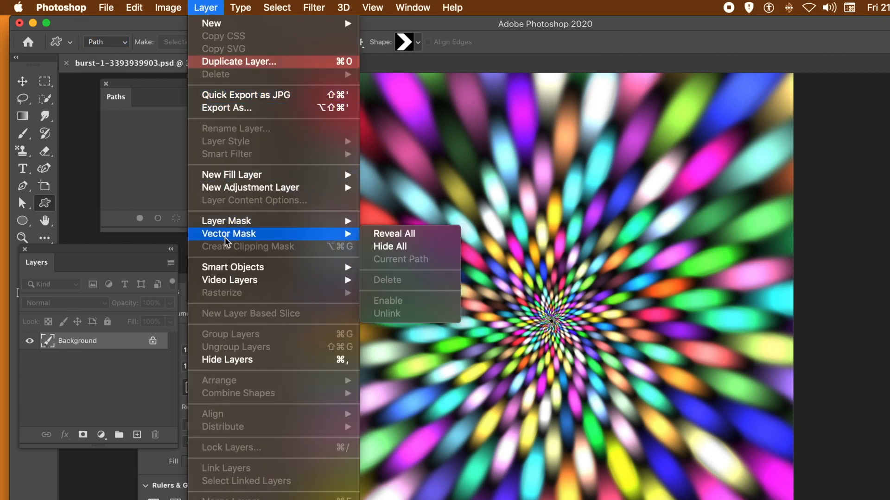
pyautogui.click(401, 235)
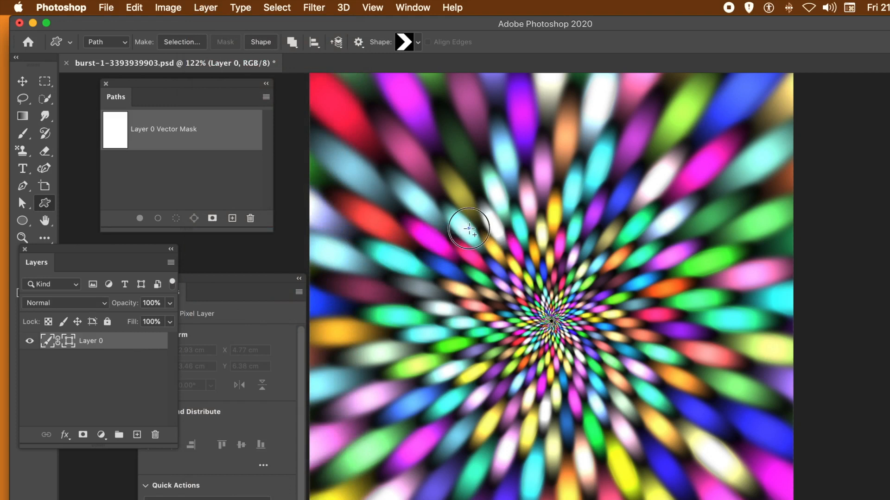
# - Draw five arrow shapes of different sizes on the vector mask, from about 3.4 by 3.1 cm down to about 1 by 1 cm
pyautogui.click(533, 250)
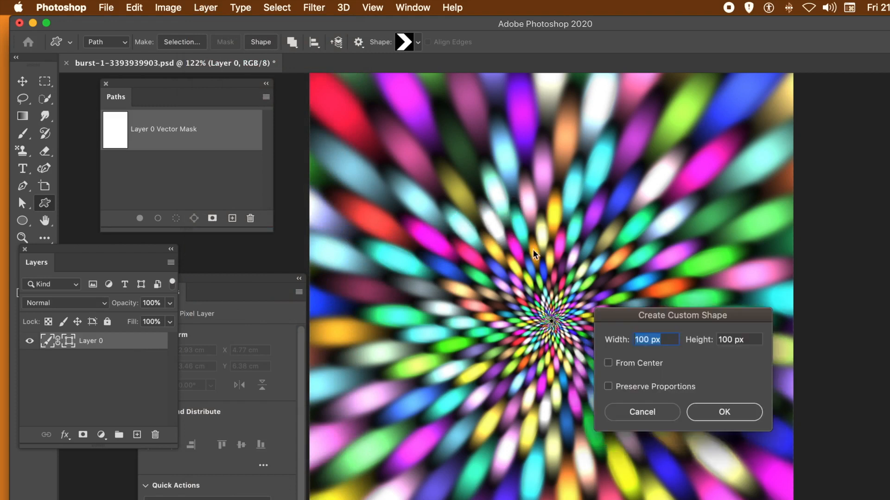
pyautogui.click(639, 417)
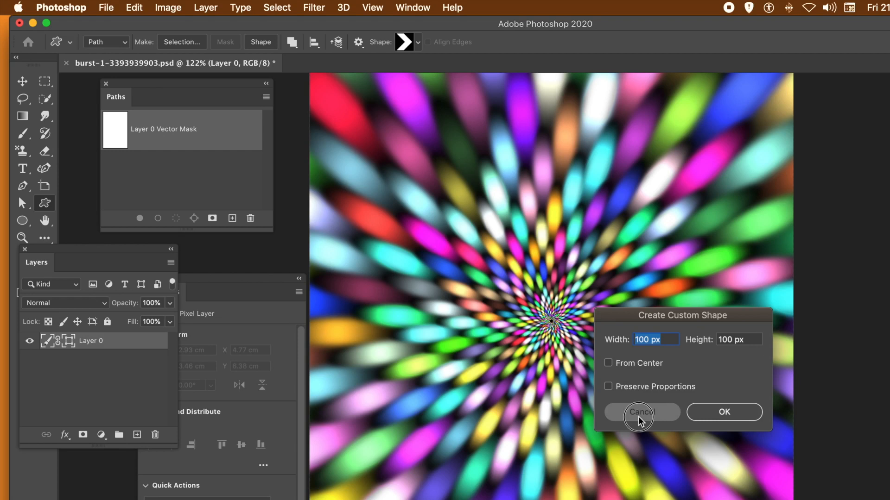
pyautogui.moveTo(513, 246); pyautogui.dragTo(675, 398)
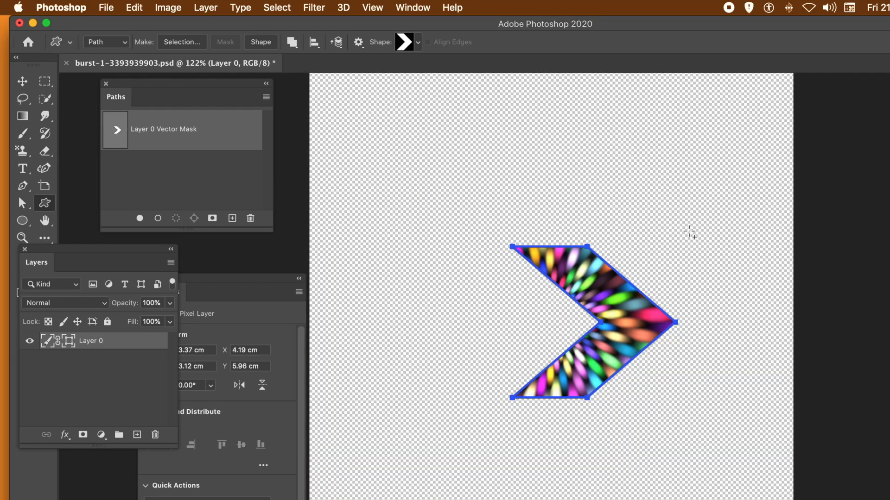
pyautogui.moveTo(408, 223); pyautogui.dragTo(544, 381)
pyautogui.moveTo(490, 112); pyautogui.dragTo(582, 227)
pyautogui.moveTo(612, 101); pyautogui.dragTo(732, 257)
pyautogui.moveTo(571, 184); pyautogui.dragTo(623, 236)
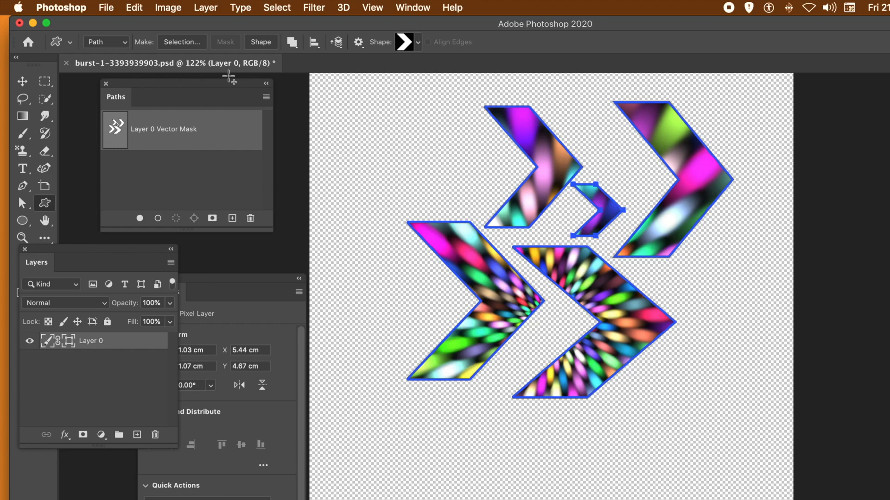
# - Disable the vector mask on Layer 0
pyautogui.click(202, 8)
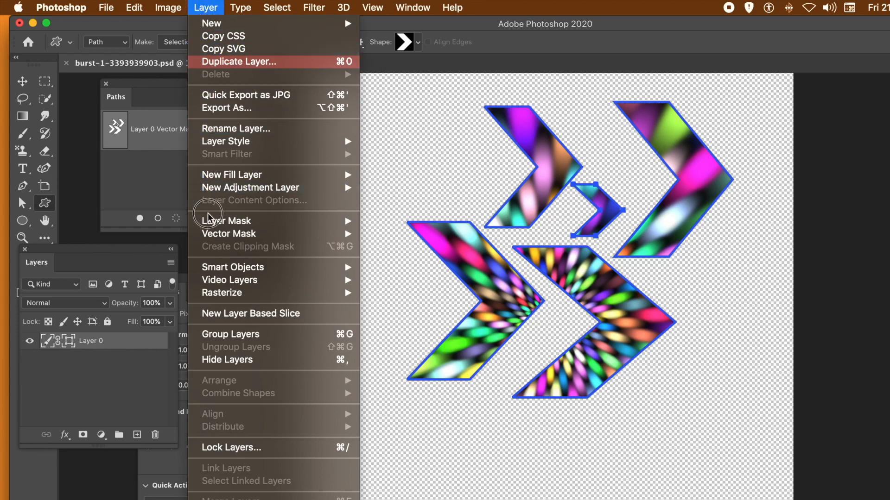
pyautogui.moveTo(218, 236)
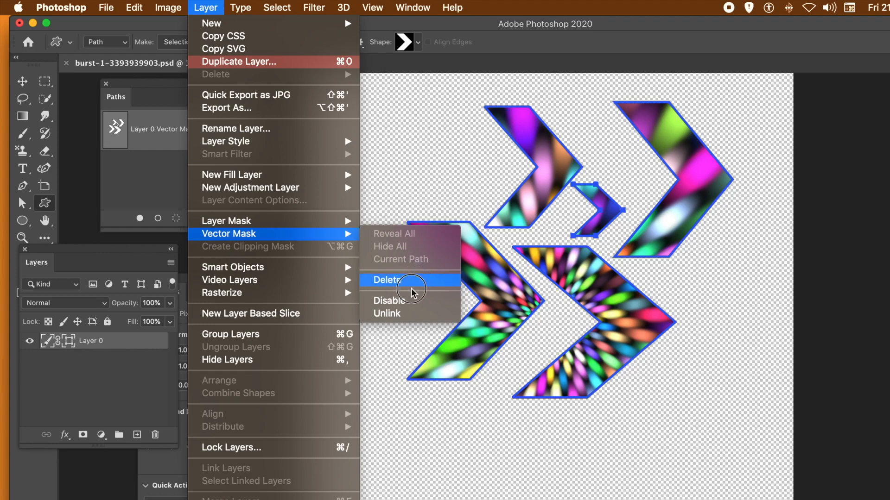
pyautogui.click(413, 303)
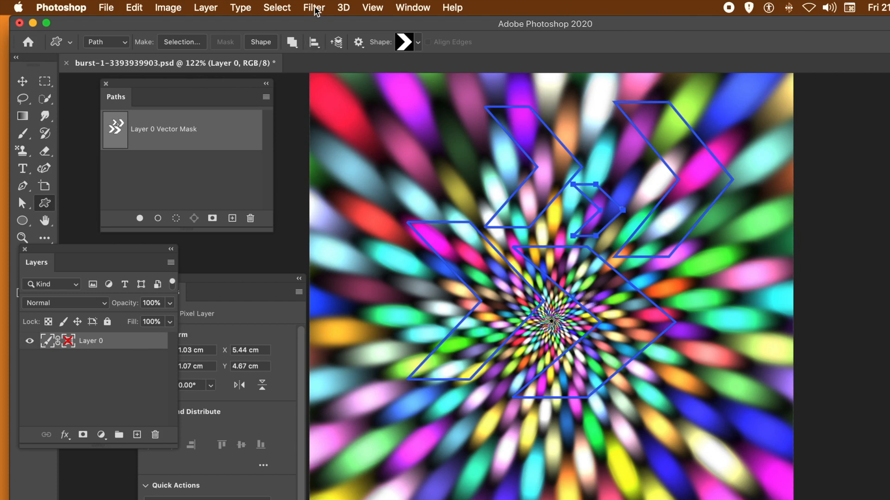
# - Draw two crossing radial gradients in Difference mode over Layer 0 and enable its vector mask
pyautogui.click(22, 116)
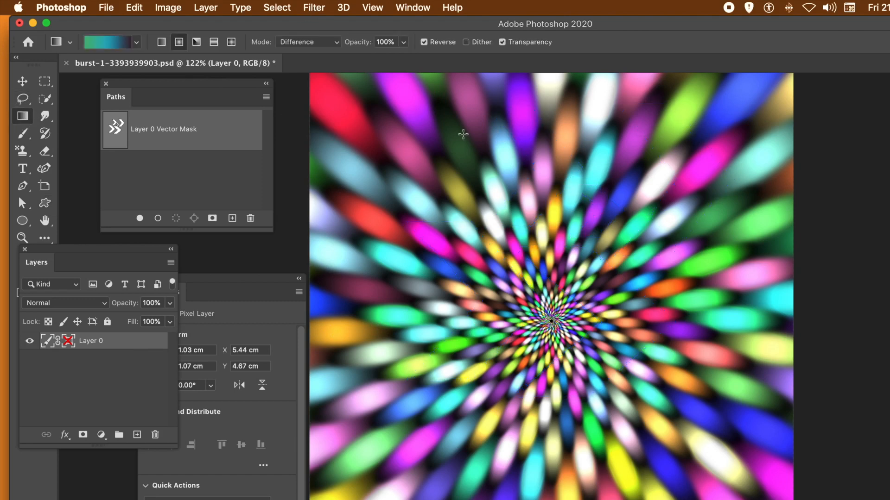
pyautogui.moveTo(632, 183); pyautogui.dragTo(401, 241)
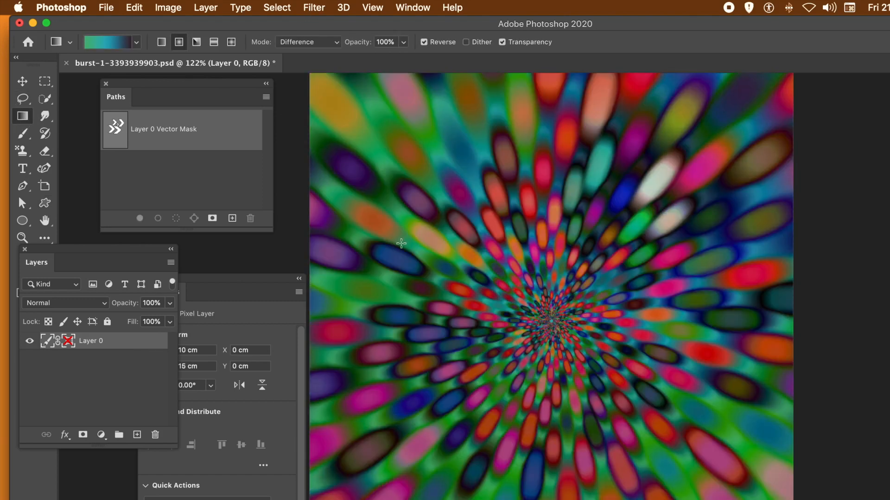
pyautogui.moveTo(462, 149); pyautogui.dragTo(659, 328)
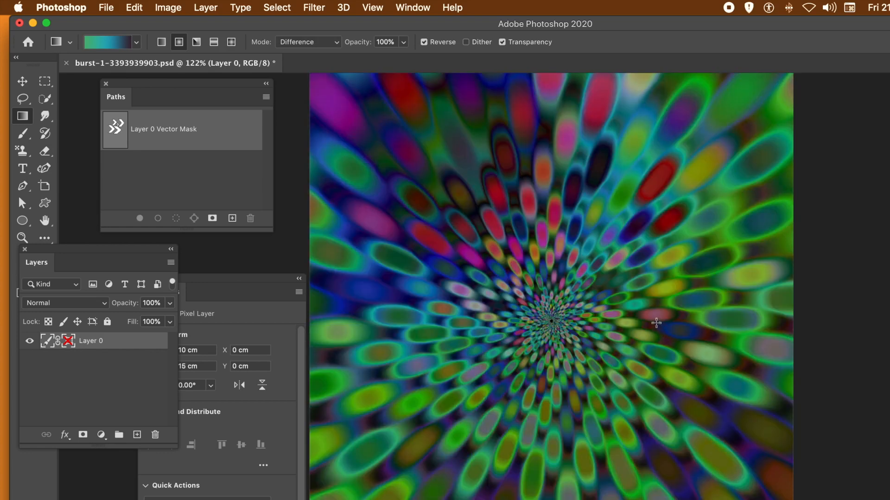
pyautogui.click(203, 7)
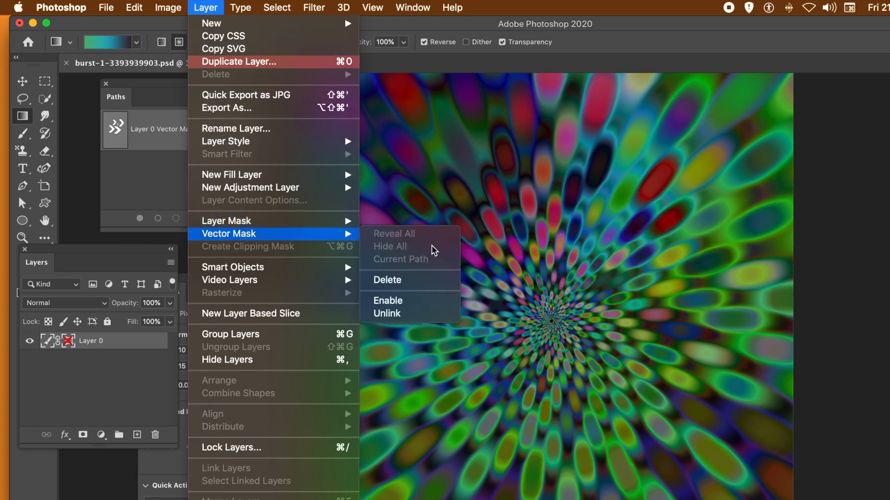
pyautogui.click(391, 302)
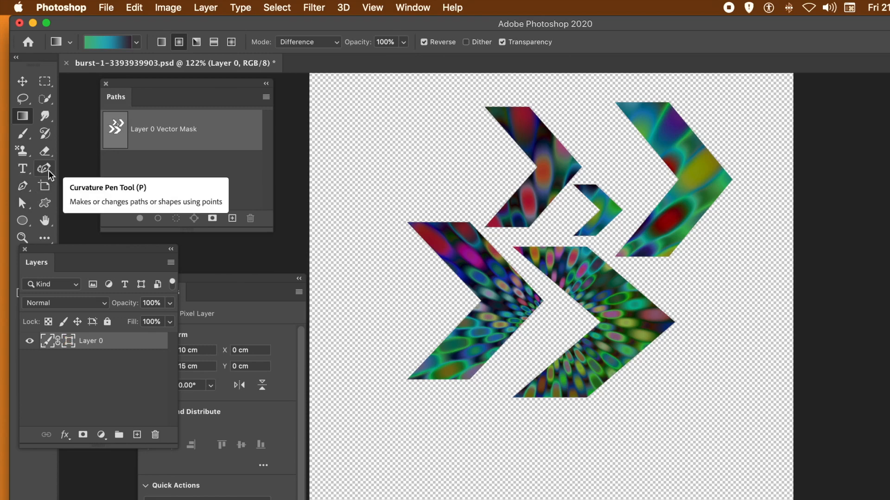
# - Select all five arrow paths with the Path Selection tool, scale them proportionally to 92.18%, and shift them toward the canvas's left edge
pyautogui.click(21, 203)
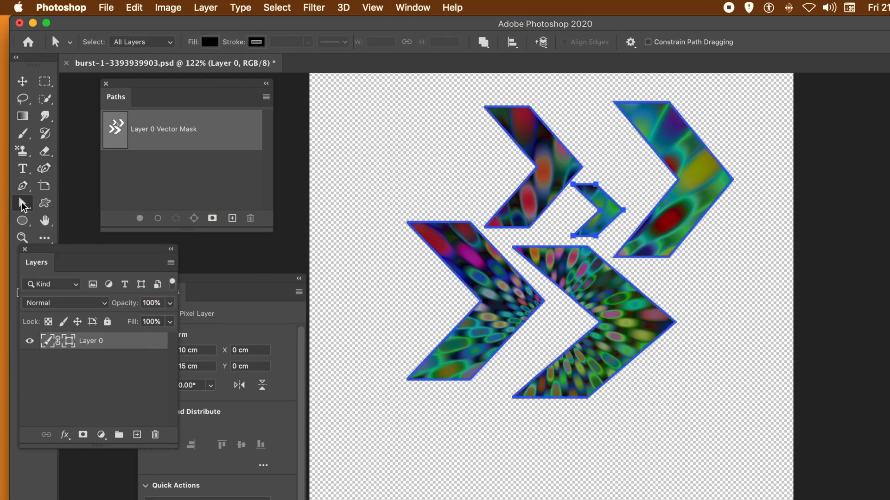
pyautogui.moveTo(356, 77); pyautogui.dragTo(773, 449)
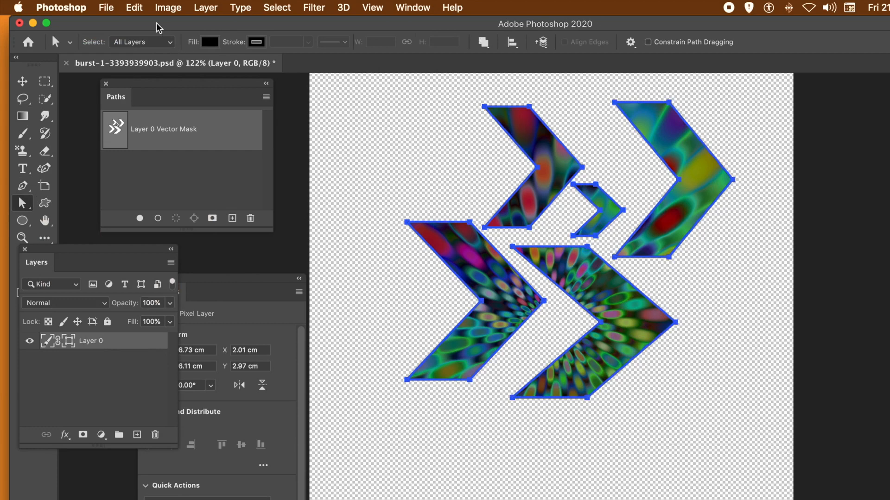
pyautogui.click(130, 5)
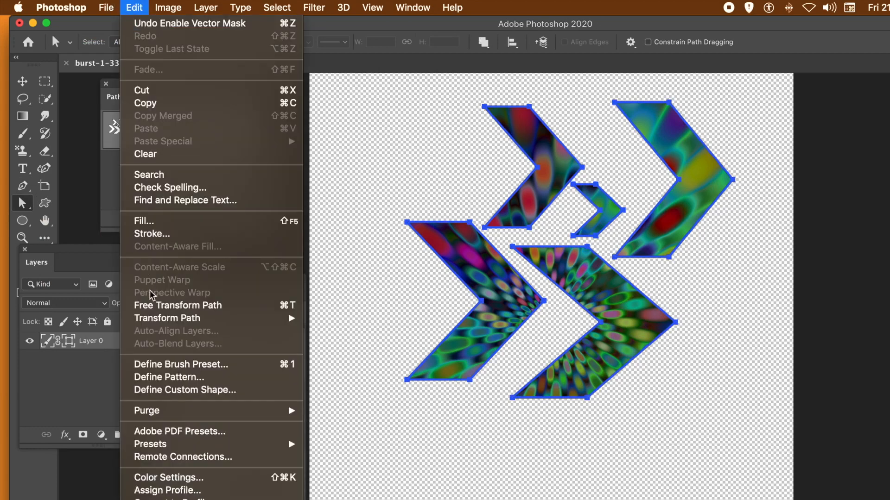
pyautogui.moveTo(166, 319)
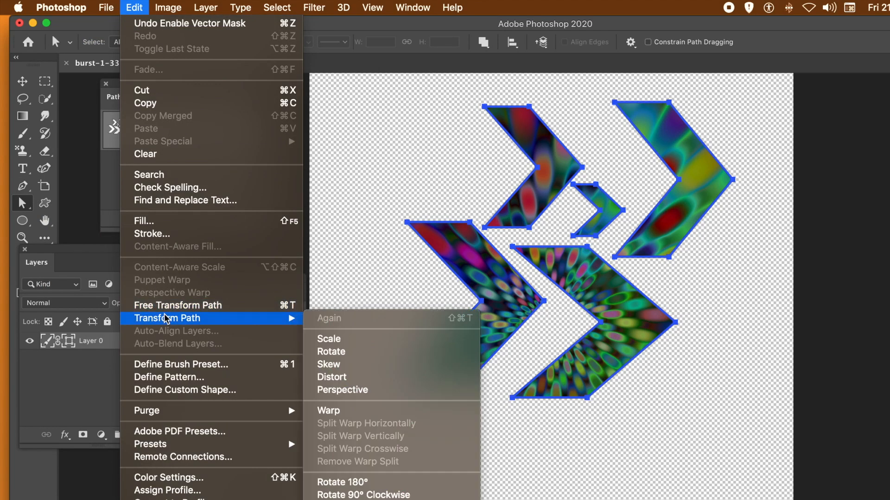
pyautogui.click(339, 343)
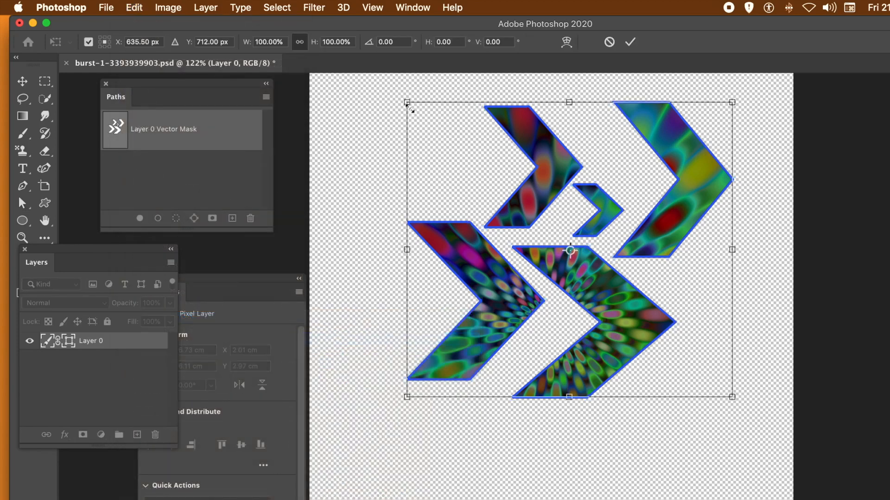
pyautogui.moveTo(408, 103); pyautogui.dragTo(511, 197)
pyautogui.moveTo(601, 260); pyautogui.dragTo(445, 206)
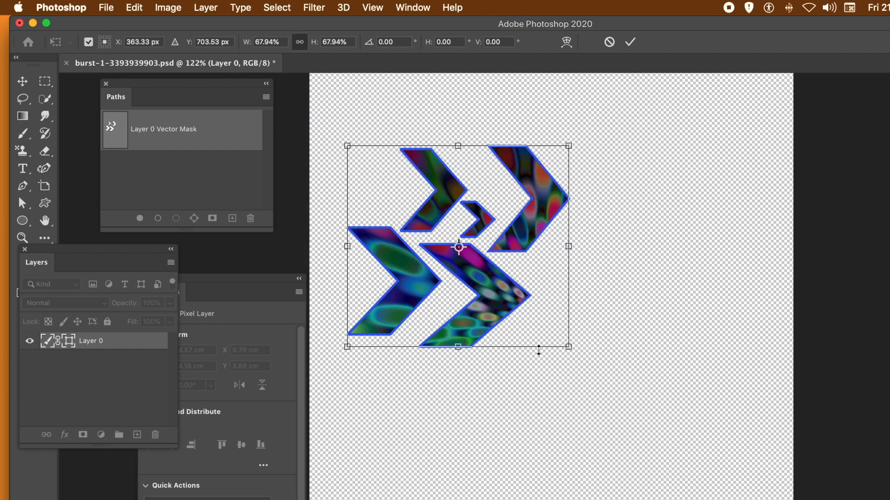
pyautogui.moveTo(572, 351); pyautogui.dragTo(648, 419)
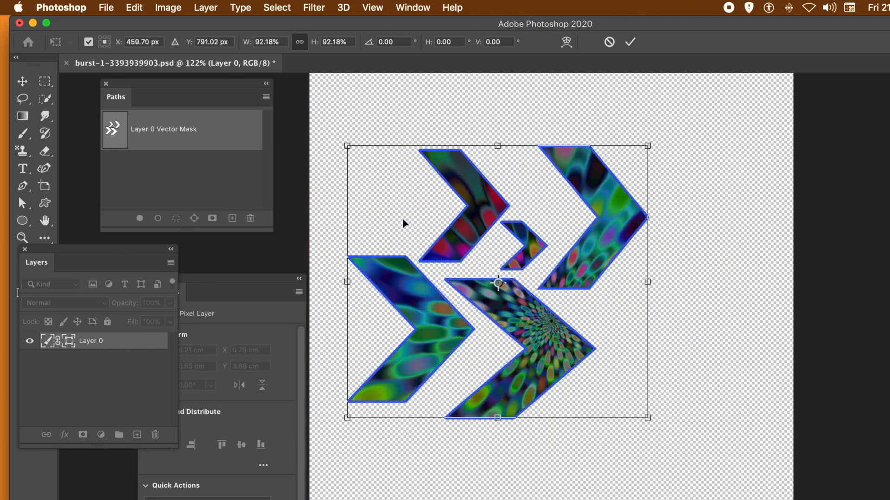
# - Rotate the five selected arrow paths about 52.46° clockwise with Transform Path and apply the transformation
pyautogui.click(142, 9)
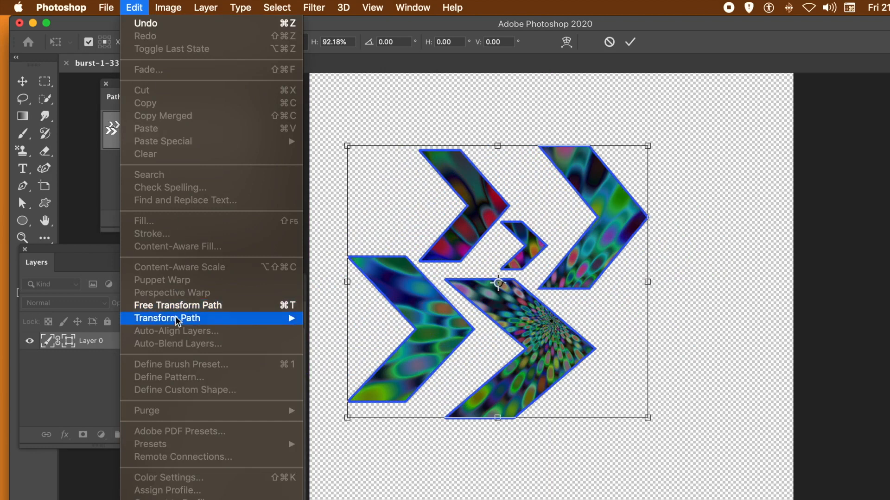
pyautogui.moveTo(246, 318)
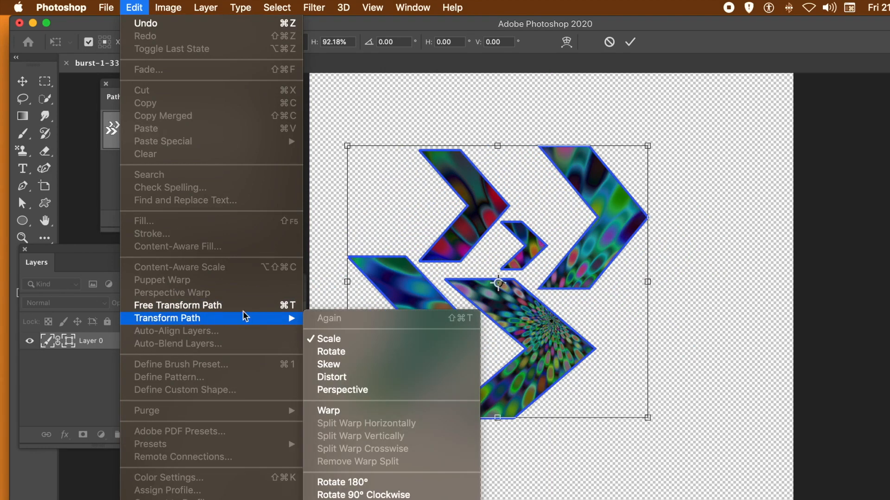
pyautogui.click(327, 358)
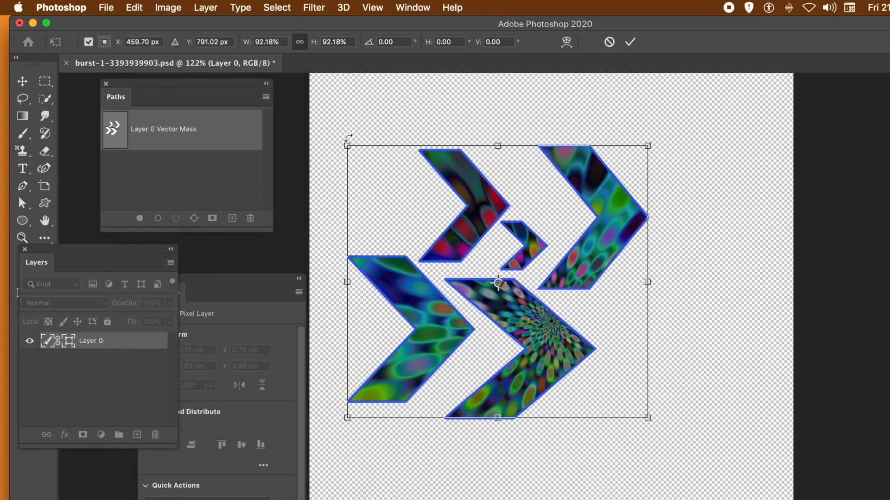
pyautogui.moveTo(351, 132); pyautogui.dragTo(680, 68)
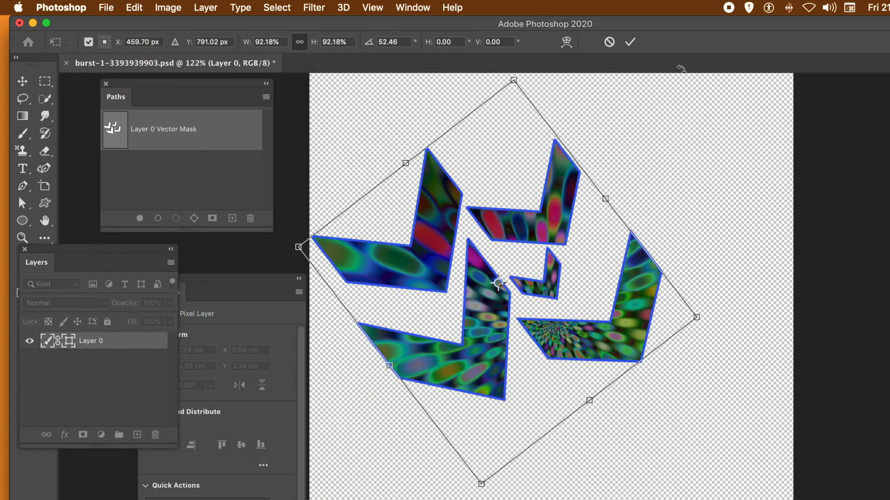
pyautogui.click(631, 44)
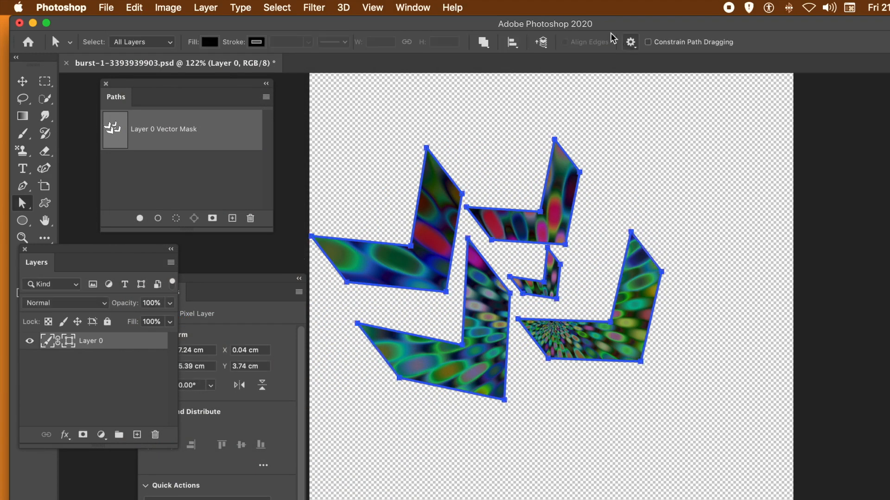
# - Add Bevel & Emboss and Drop Shadow layer styles with their preset values to Layer 0
pyautogui.click(205, 7)
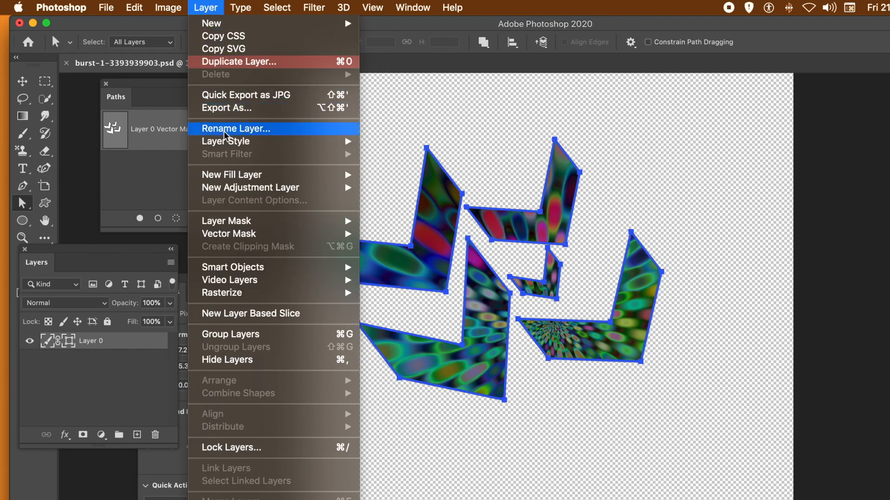
pyautogui.moveTo(227, 141)
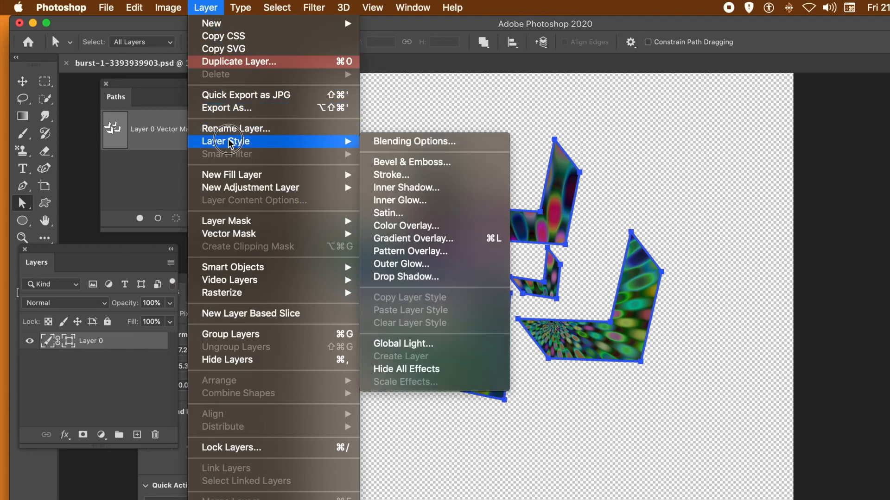
pyautogui.click(378, 163)
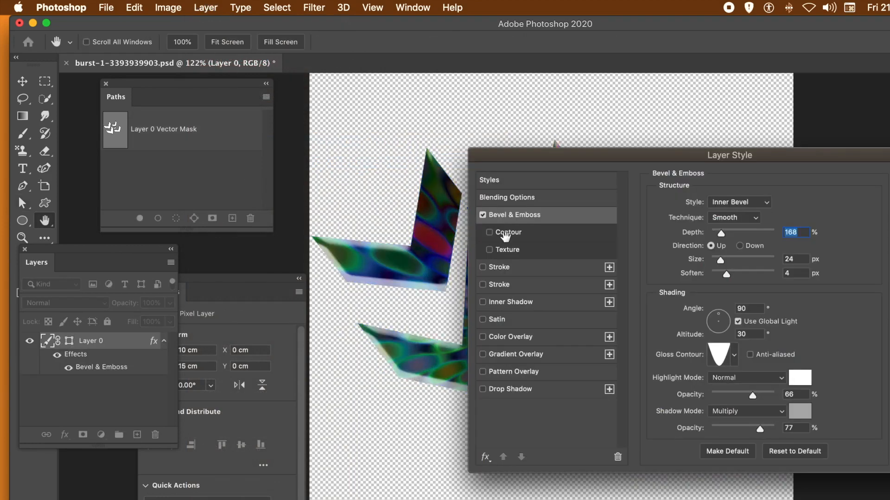
pyautogui.click(506, 392)
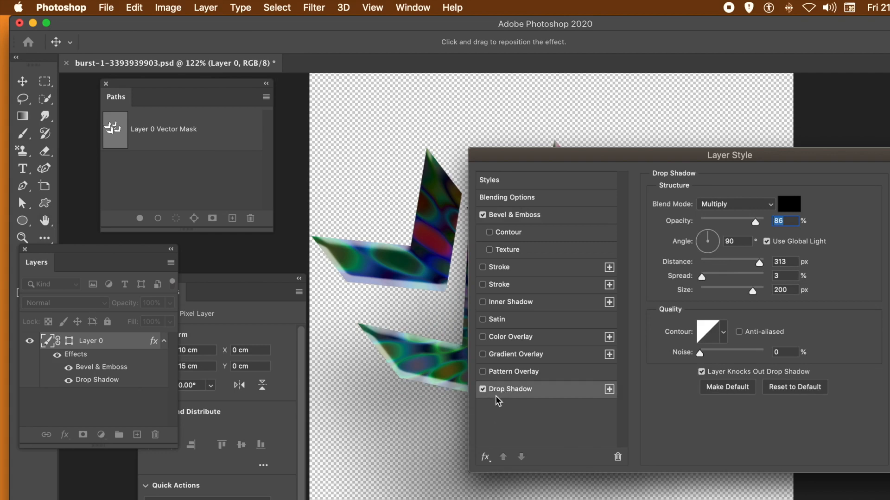
pyautogui.press('Return')
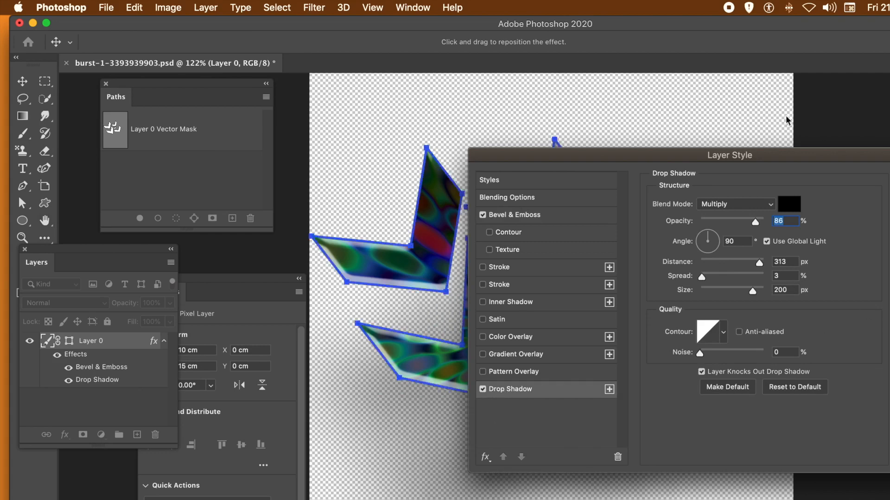
pyautogui.press('a')
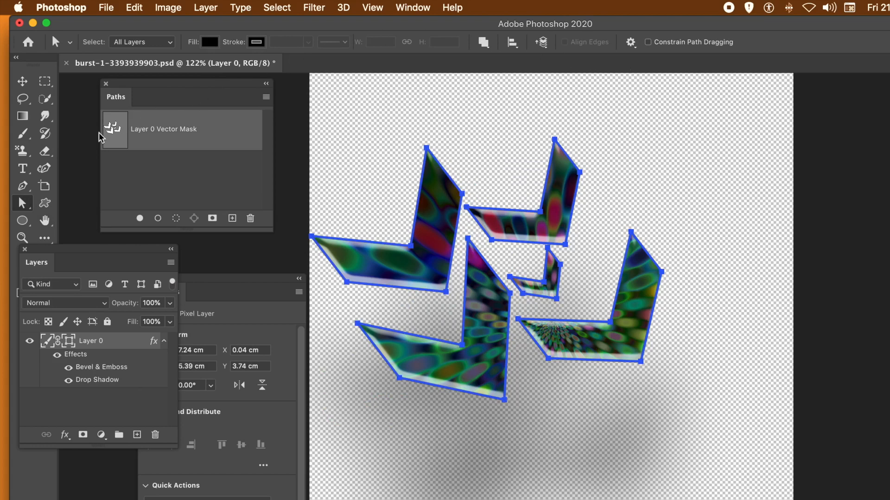
# - Reshape the two uppermost arrow paths with the Curvature Pen tool, pulling curved points from their edges and stretching the second arrow's upper tip
pyautogui.click(46, 171)
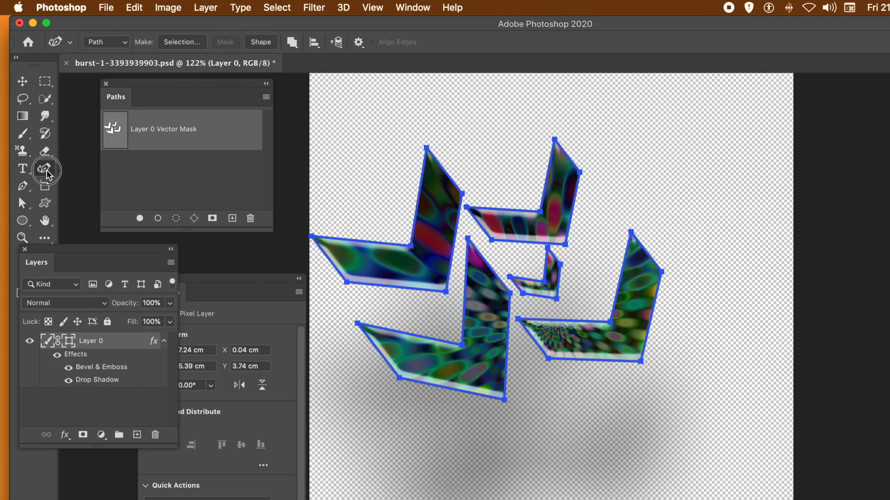
pyautogui.click(419, 189)
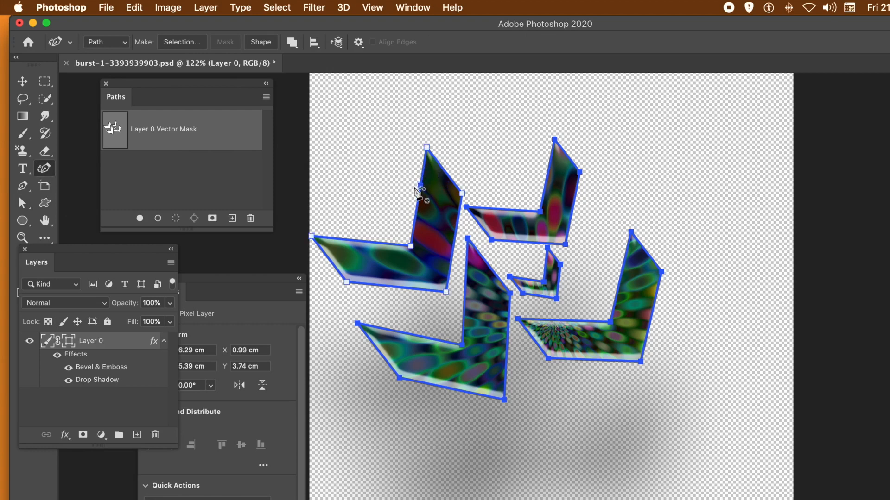
pyautogui.moveTo(419, 189); pyautogui.dragTo(365, 174)
pyautogui.moveTo(445, 174); pyautogui.dragTo(482, 127)
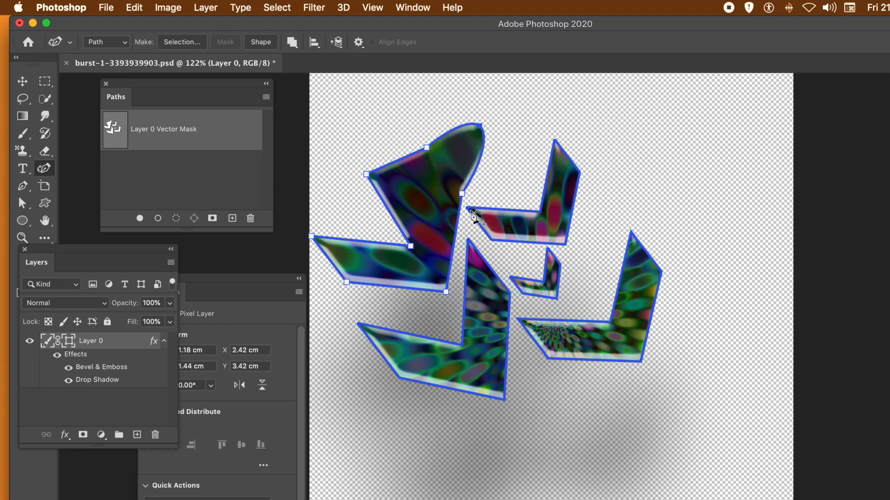
pyautogui.moveTo(459, 232); pyautogui.dragTo(460, 229)
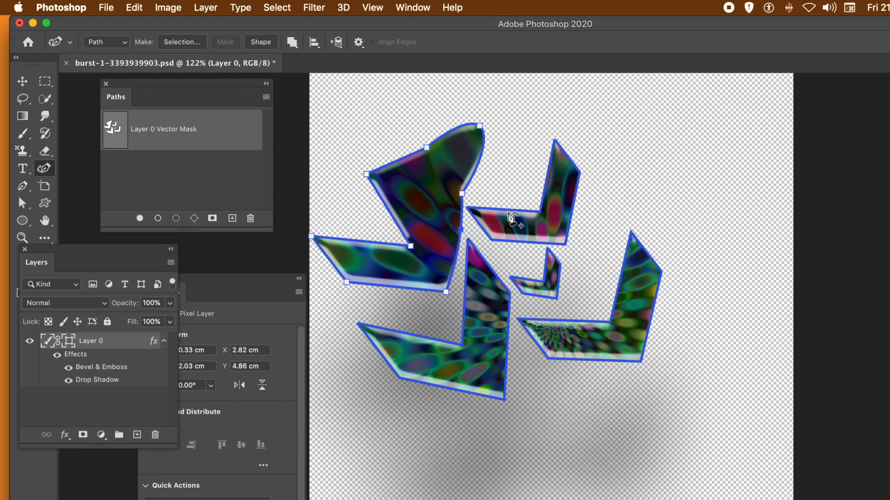
pyautogui.moveTo(509, 211); pyautogui.dragTo(510, 191)
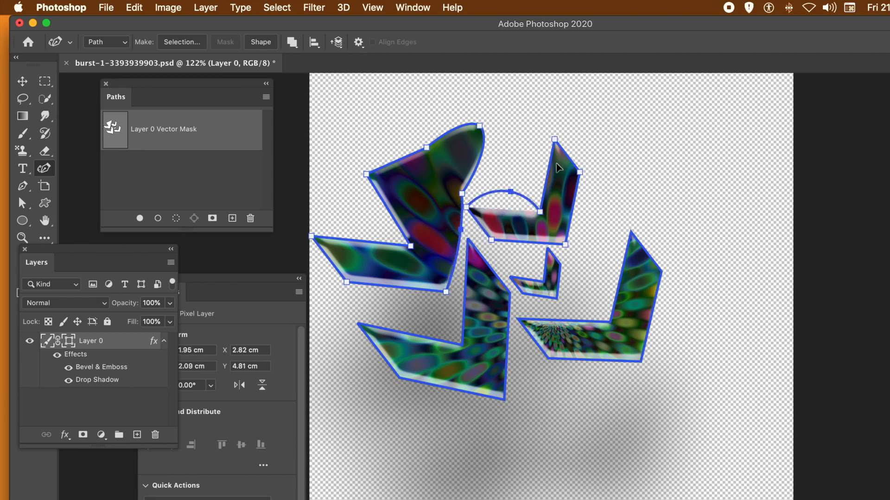
pyautogui.moveTo(554, 139); pyautogui.dragTo(531, 95)
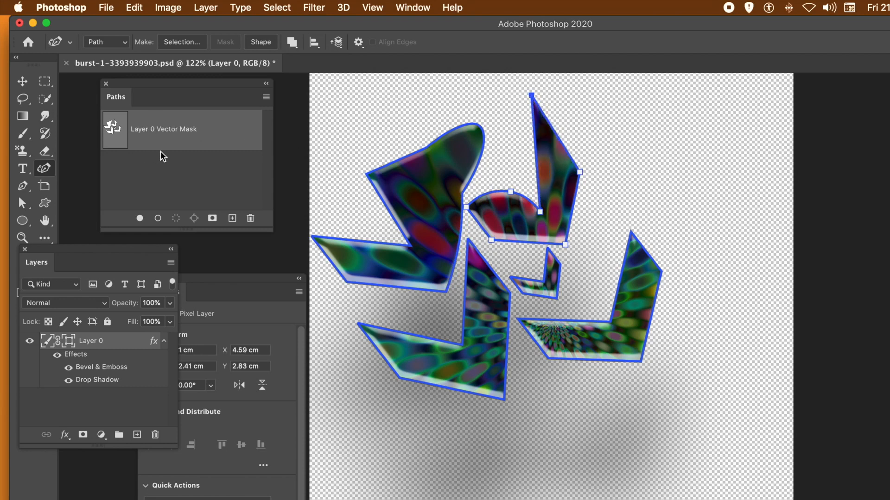
# - Toggle the vector mask's path outline off, on and off again to view the reshaped arrows without it
pyautogui.click(175, 166)
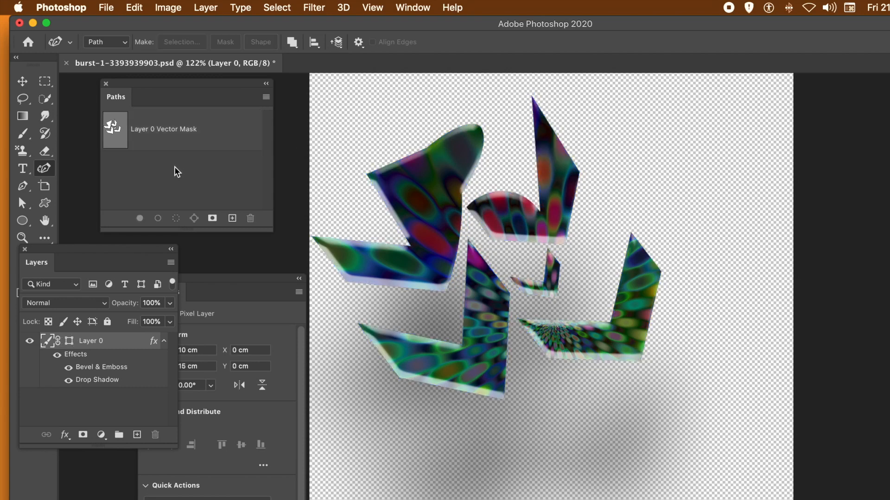
pyautogui.click(171, 133)
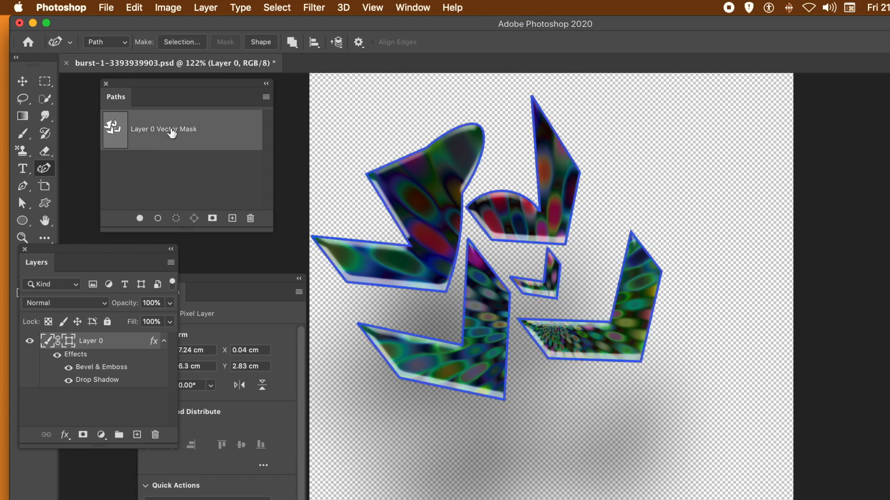
pyautogui.click(169, 158)
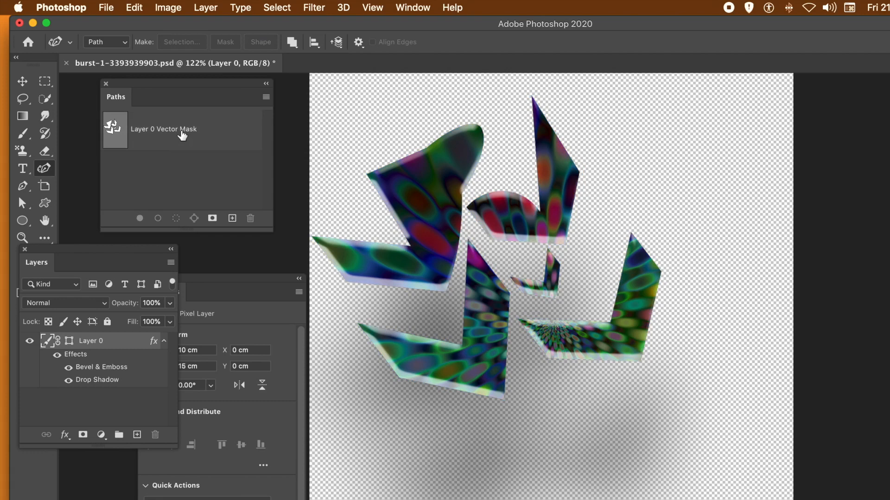
# - Rasterize the vector mask on Layer 0 into a regular layer mask
pyautogui.click(205, 8)
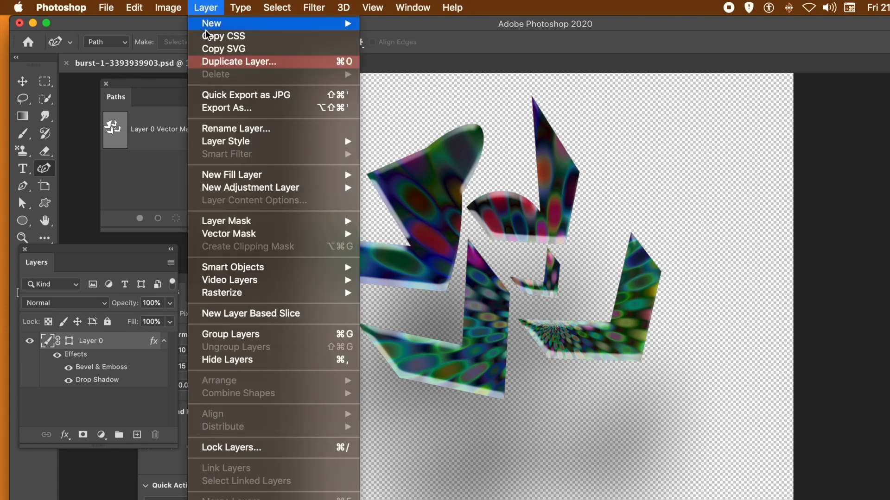
pyautogui.moveTo(235, 235)
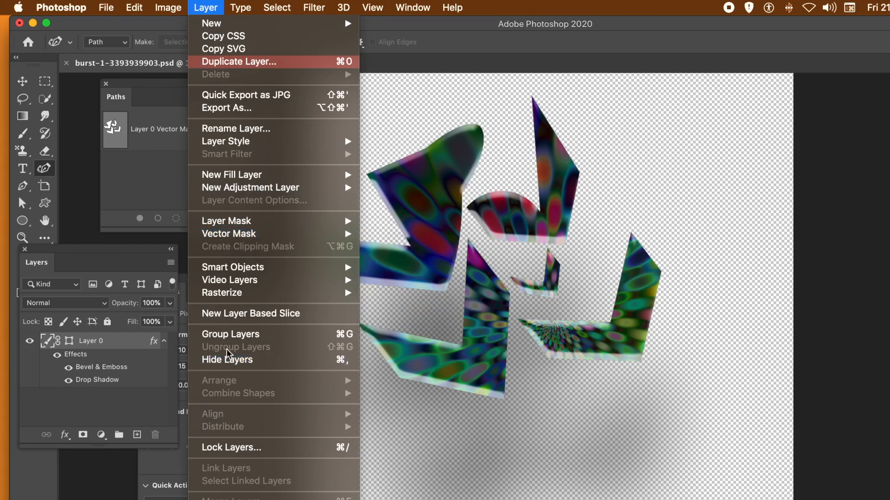
pyautogui.moveTo(264, 297)
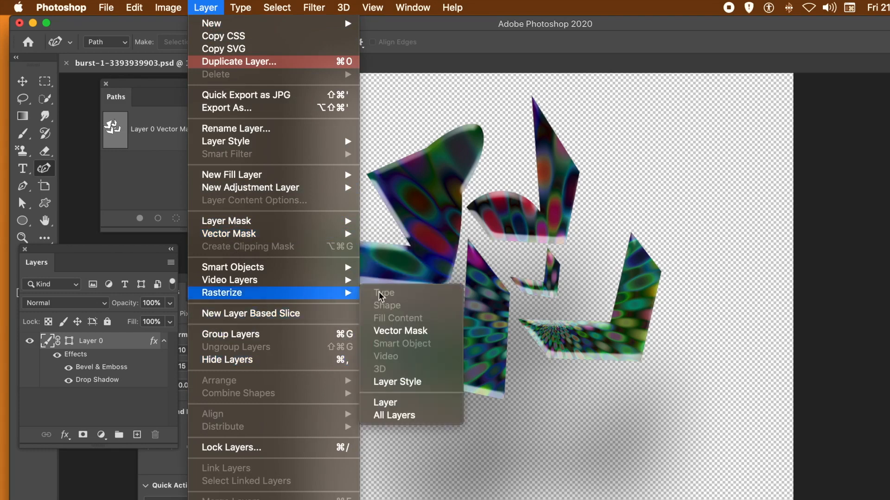
pyautogui.click(393, 331)
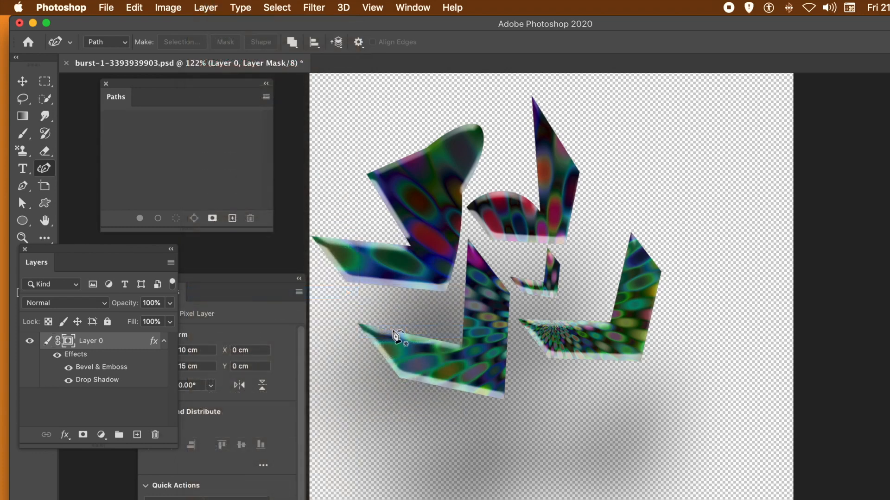
# - Move Layer 0 to about X -0.97 cm, Y 0.5 cm and duplicate it into four overlapping layers spread across the canvas
pyautogui.click(22, 81)
pyautogui.moveTo(406, 210); pyautogui.dragTo(384, 239)
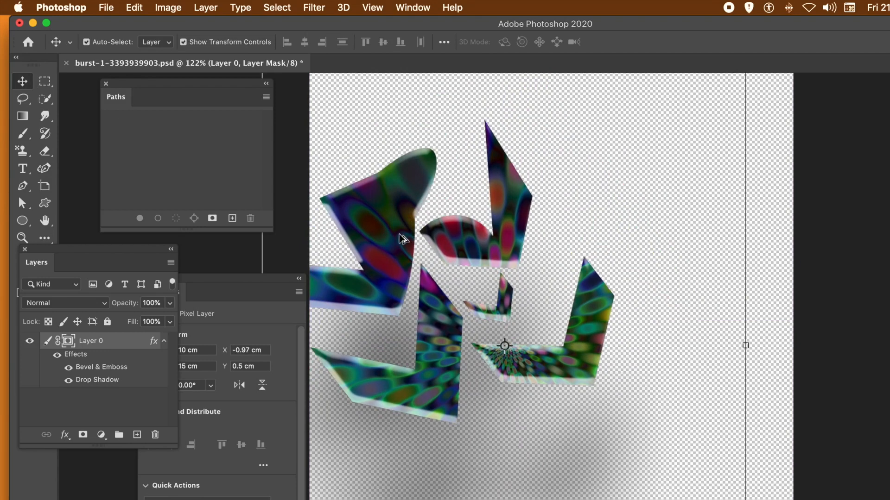
pyautogui.moveTo(396, 227); pyautogui.dragTo(559, 346)
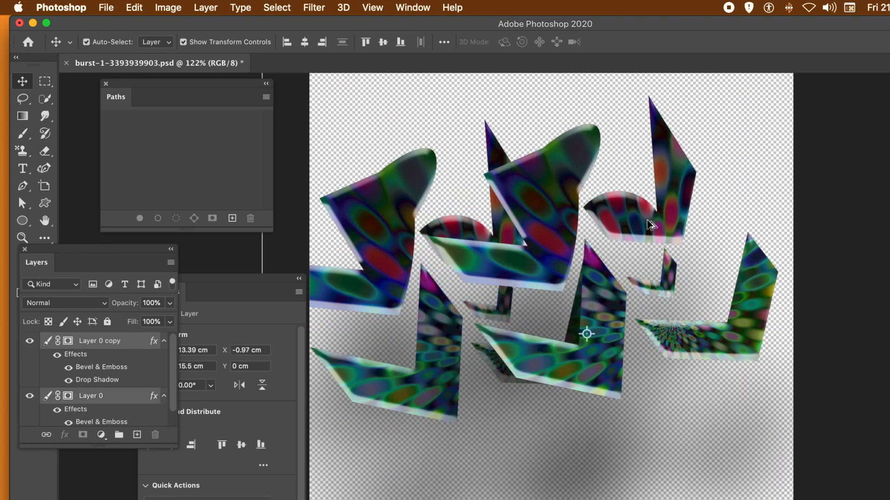
pyautogui.moveTo(651, 291); pyautogui.dragTo(651, 293)
pyautogui.moveTo(641, 325)
pyautogui.mouseDown()
pyautogui.moveTo(650, 334)
pyautogui.moveTo(658, 322)
pyautogui.mouseUp()
# - Flatten all the layers into a single Background layer
pyautogui.press('alt+super+a')
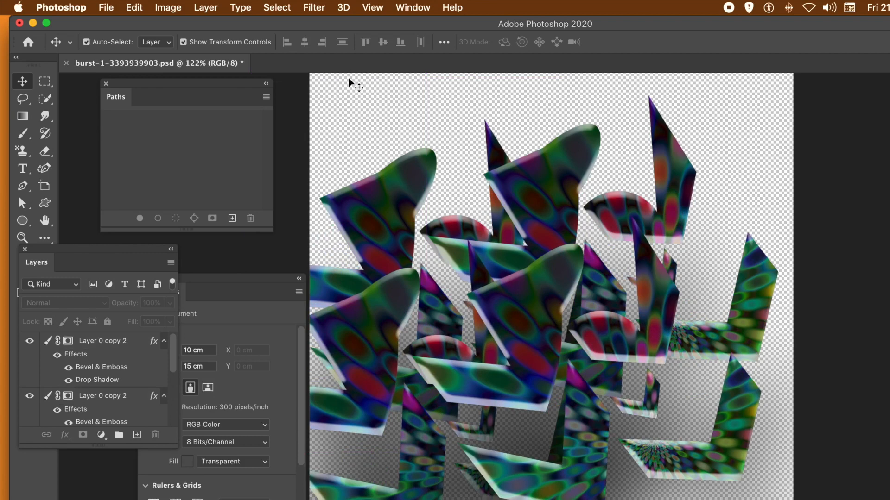
pyautogui.click(210, 8)
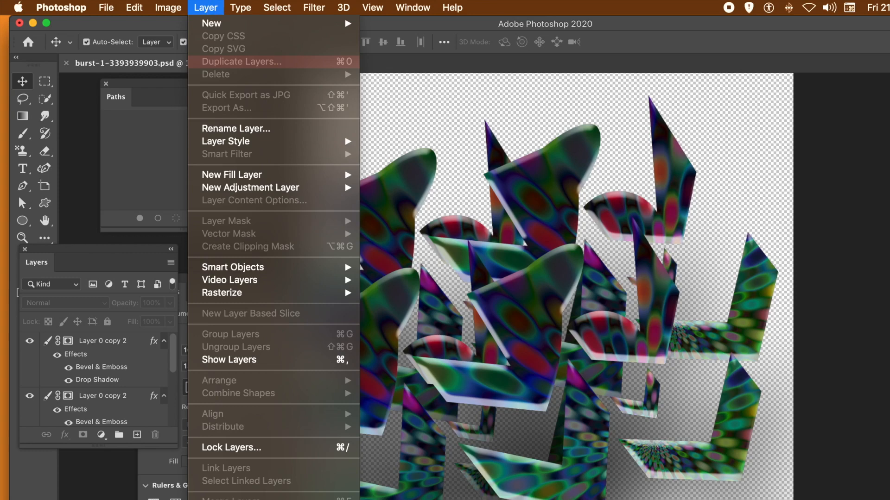
pyautogui.press('Escape')
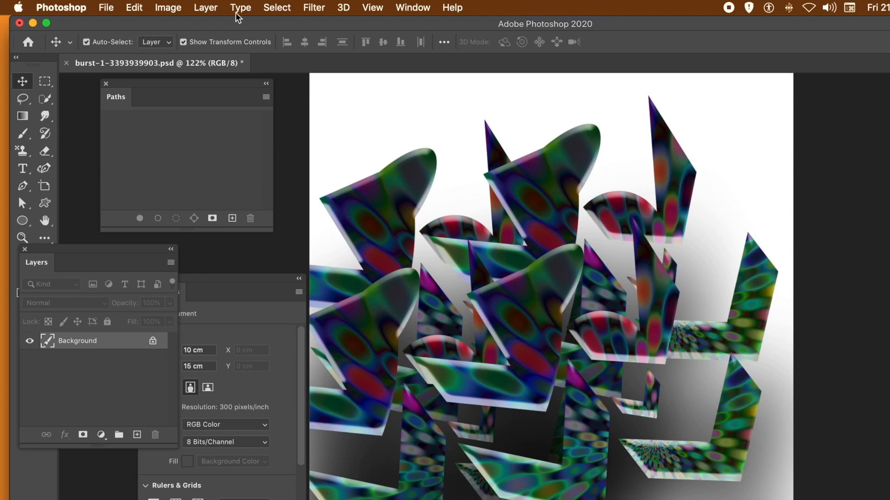
# - Add a Reveal All vector mask to the flattened Background layer
pyautogui.click(205, 7)
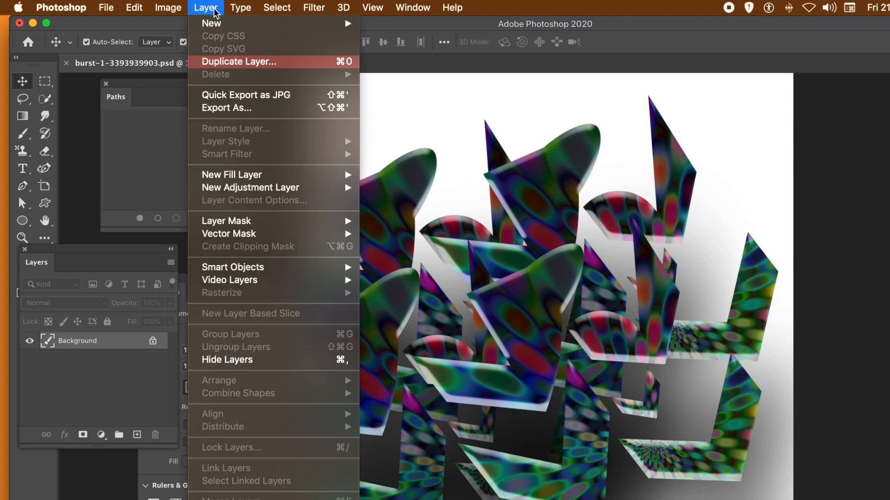
pyautogui.moveTo(254, 237)
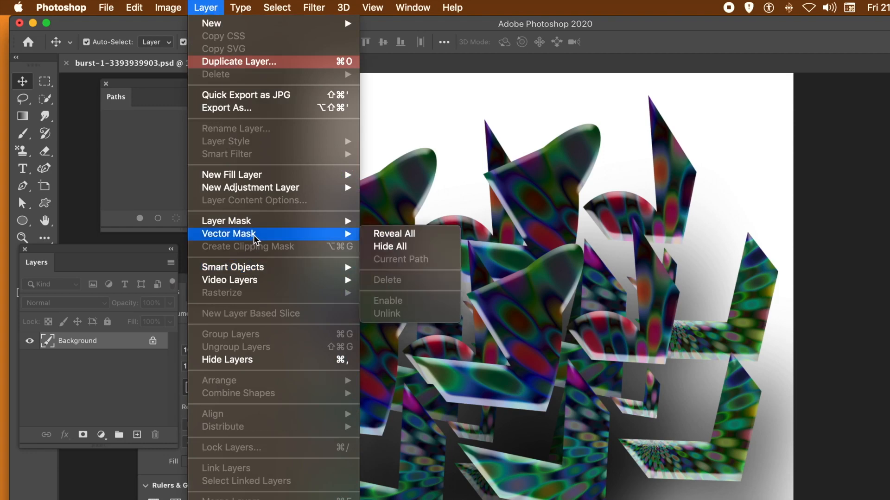
pyautogui.click(400, 233)
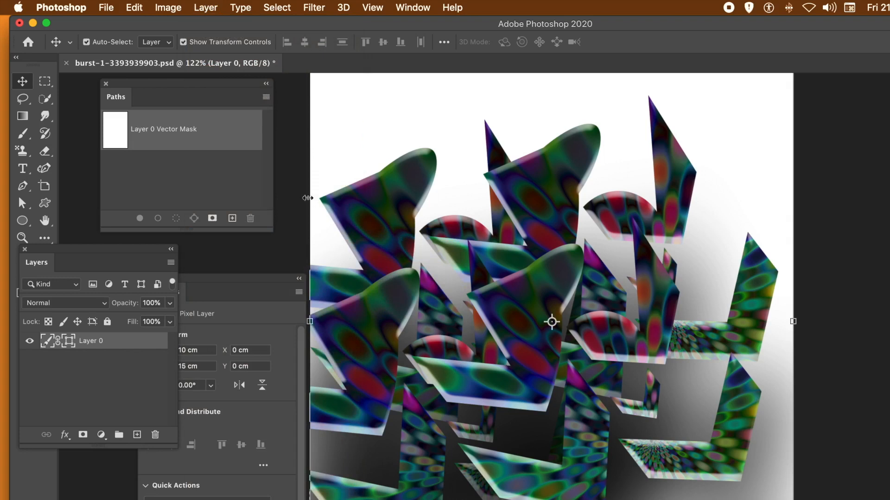
# - Draw a closed leaf-shaped path about 3.46 by 3.25 cm on Layer 0's vector mask with the Curvature Pen, left of the canvas centre
pyautogui.click(48, 168)
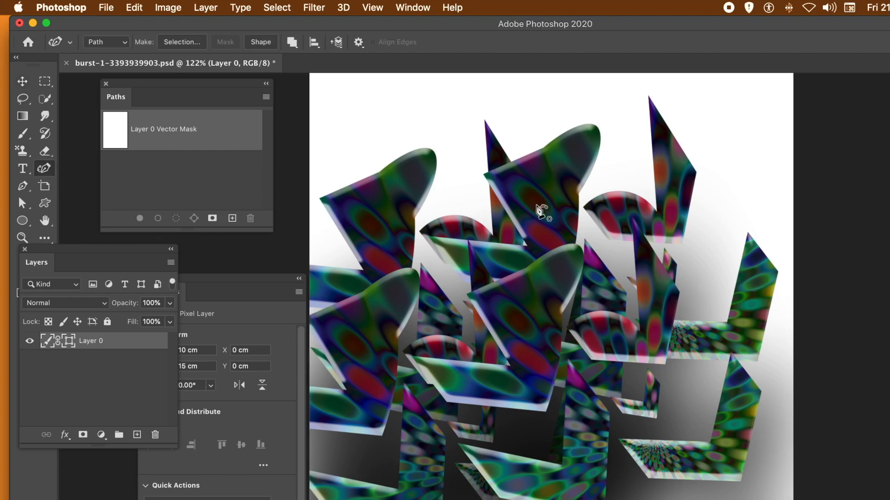
pyautogui.click(540, 198)
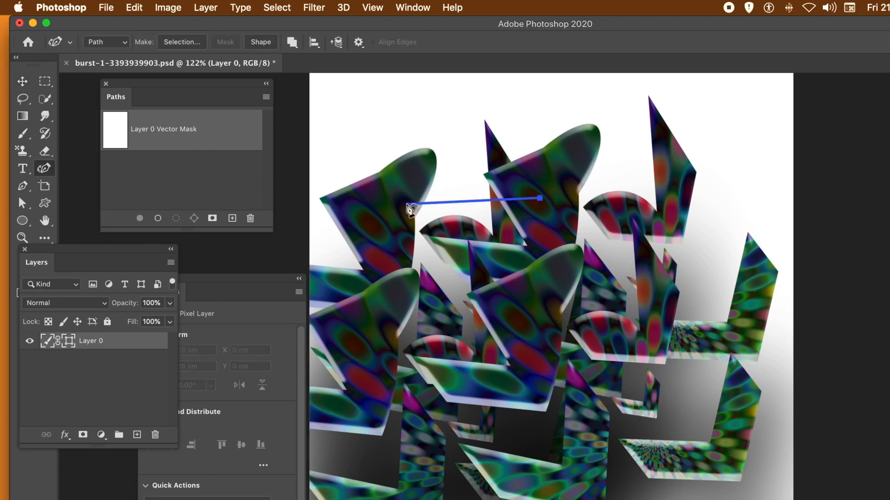
pyautogui.click(421, 200)
pyautogui.click(446, 274)
pyautogui.click(565, 331)
pyautogui.click(575, 232)
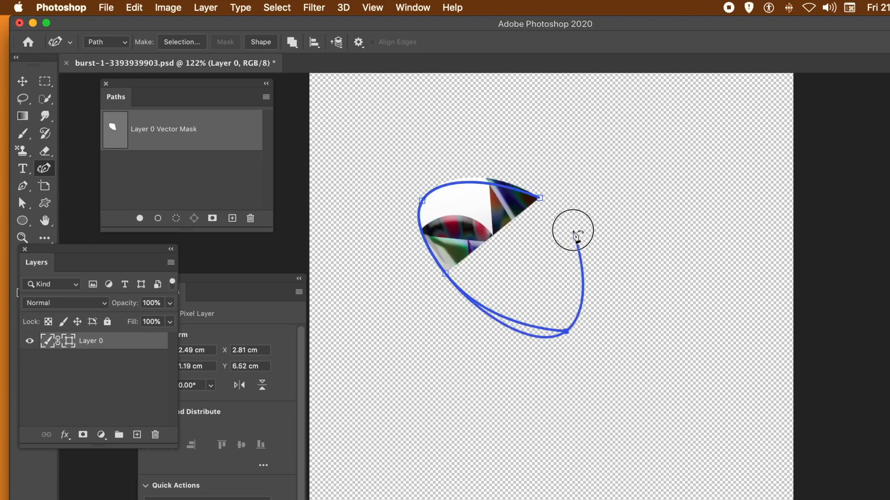
pyautogui.click(540, 198)
pyautogui.click(541, 200)
# - Add a closed upright oval path about 2.56 by 3.35 cm to the vector mask, to the right of the leaf shape
pyautogui.click(669, 204)
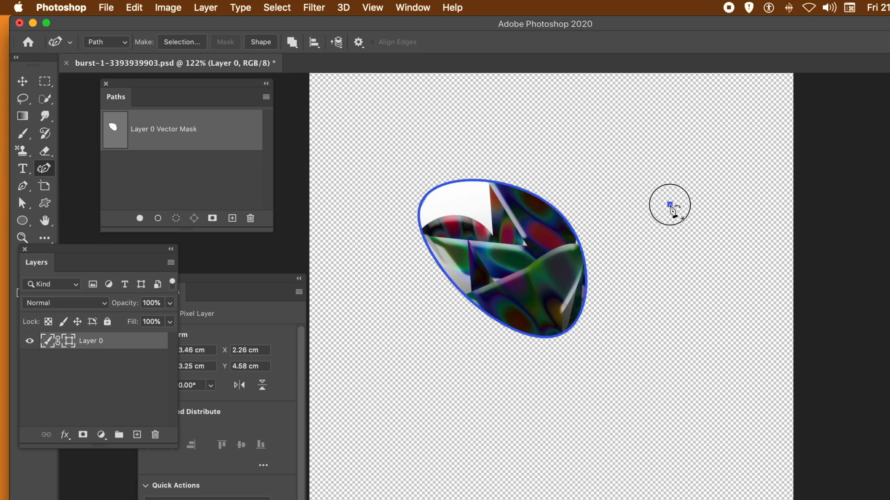
pyautogui.click(620, 266)
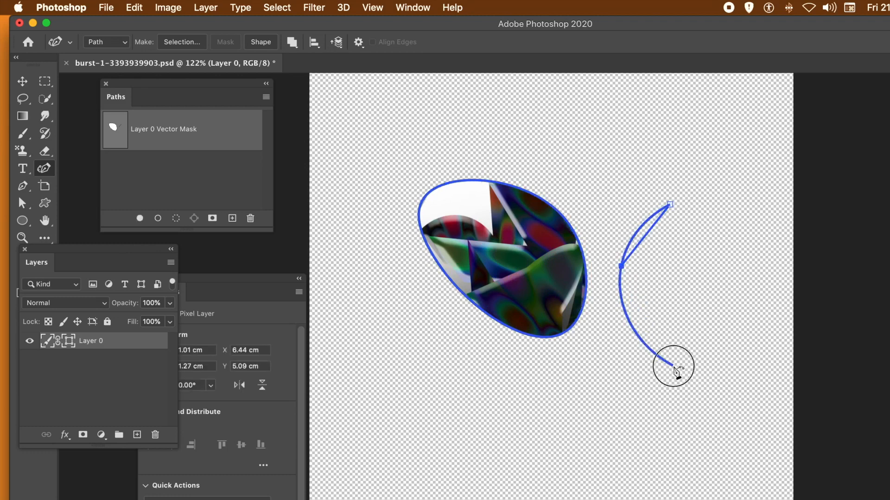
pyautogui.click(674, 366)
pyautogui.click(743, 304)
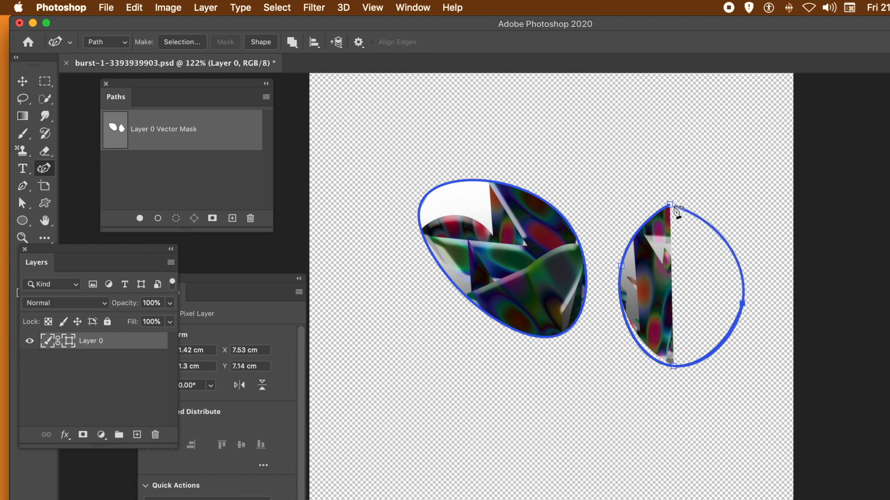
pyautogui.click(670, 205)
pyautogui.doubleClick(670, 205)
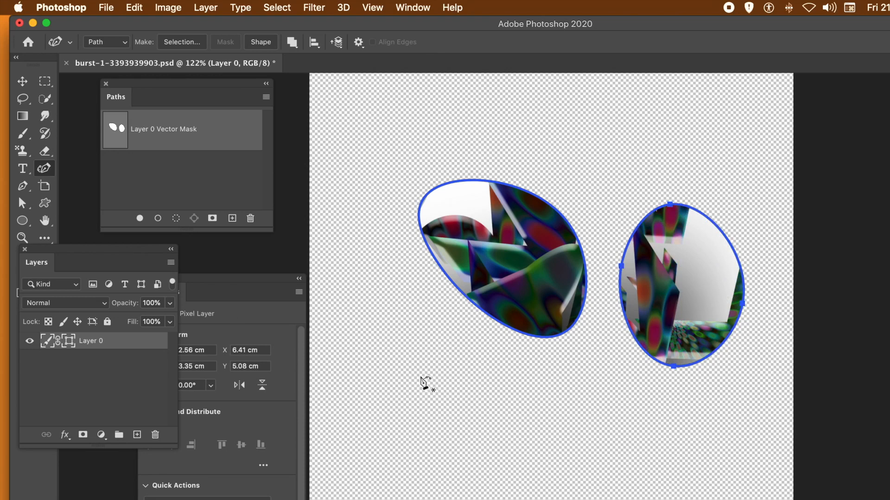
# - Add a third rounded closed path about 2.88 by 3.17 cm to the vector mask, below and between the other two shapes
pyautogui.click(547, 362)
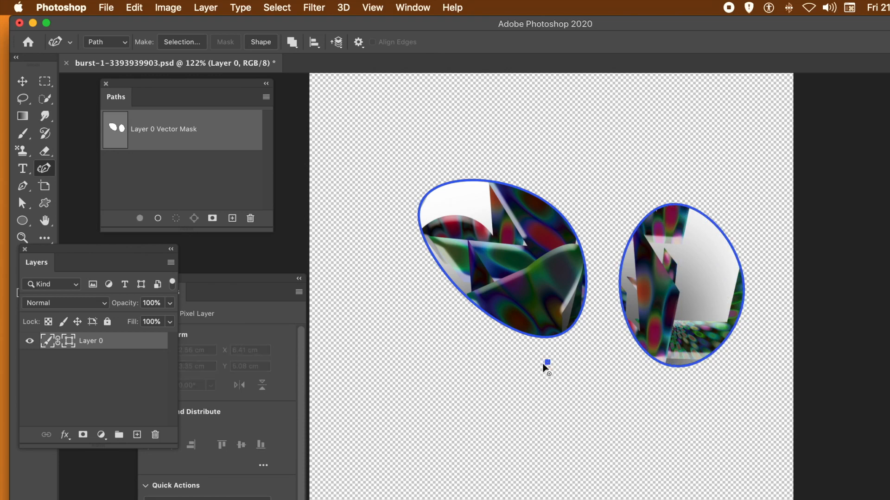
pyautogui.click(518, 436)
pyautogui.click(620, 490)
pyautogui.click(640, 368)
pyautogui.moveTo(605, 364); pyautogui.dragTo(550, 368)
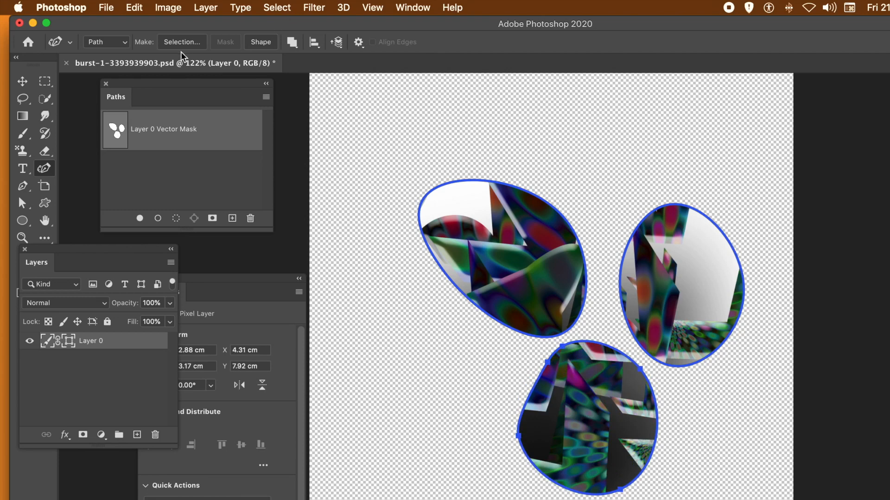
pyautogui.click(206, 7)
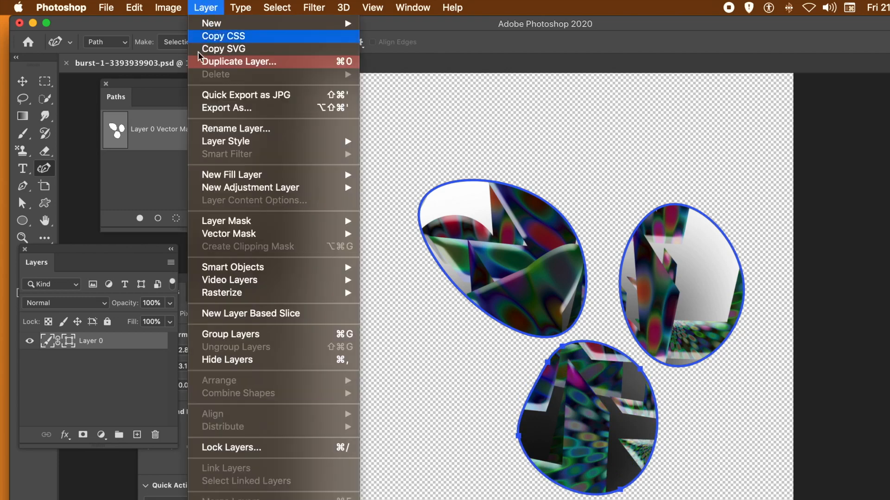
pyautogui.moveTo(265, 239)
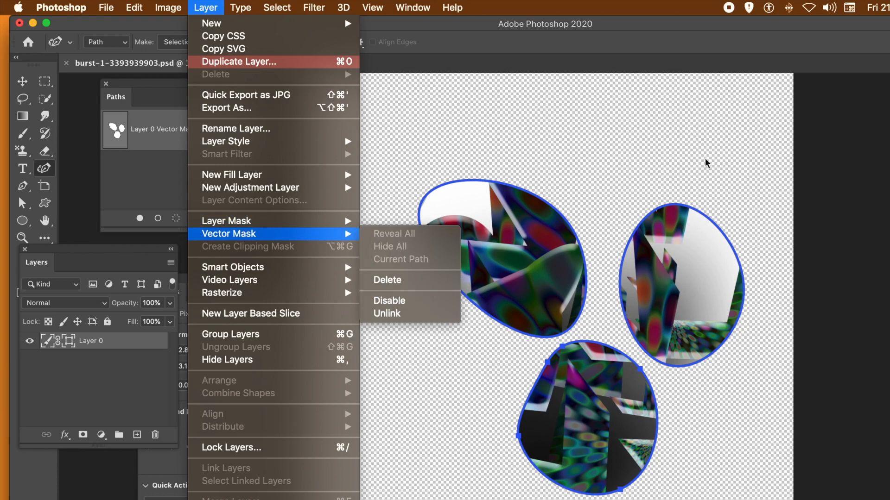
pyautogui.click(675, 6)
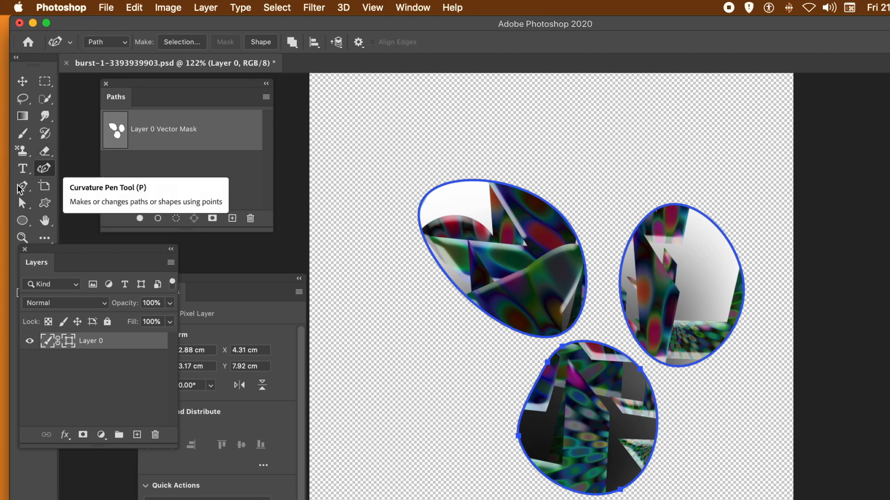
# - Switch to the Custom Shape tool with Layer 0's vector mask path still active
pyautogui.click(45, 205)
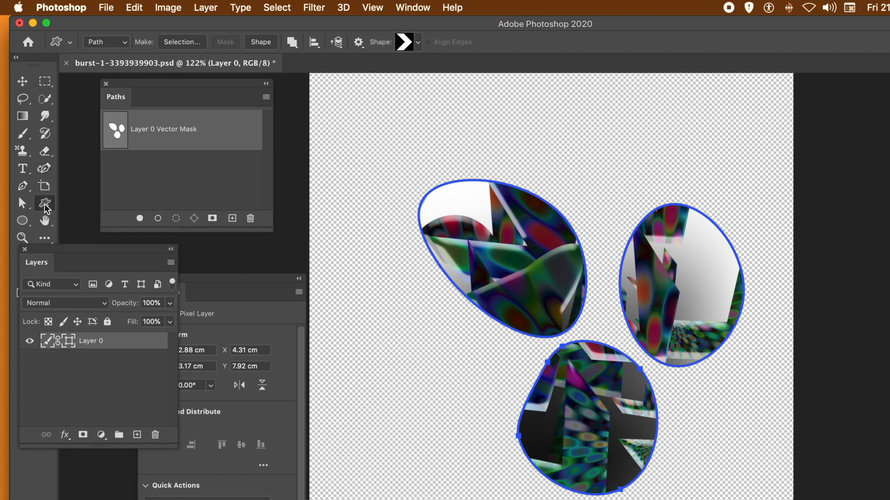